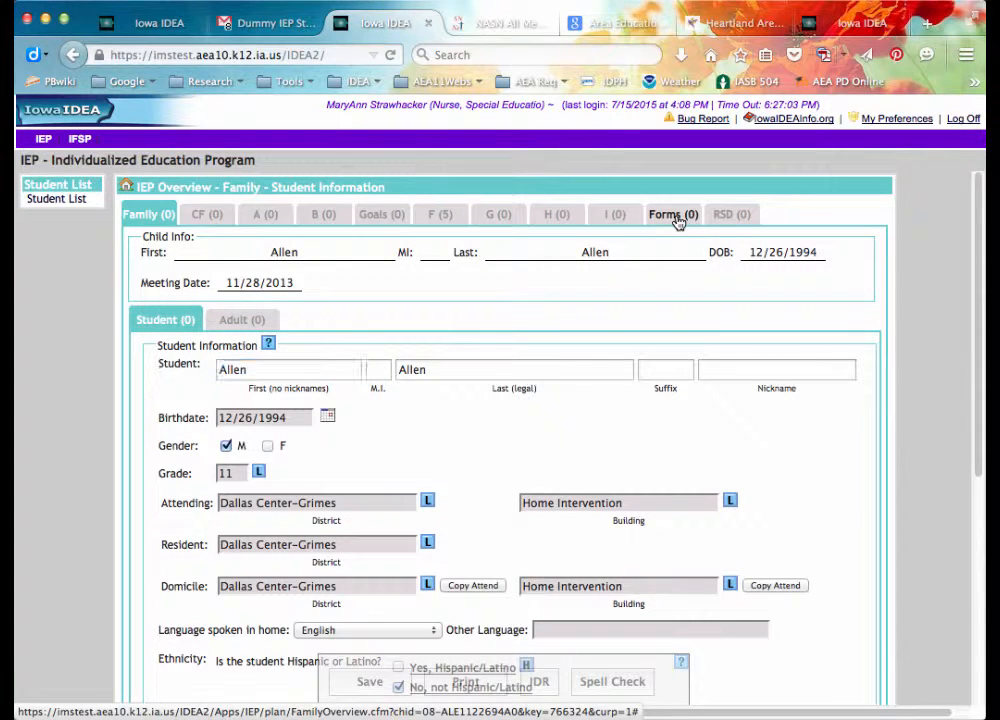
Switch the student's IEP from Family – Student Information to its Additional Forms list.
click(677, 218)
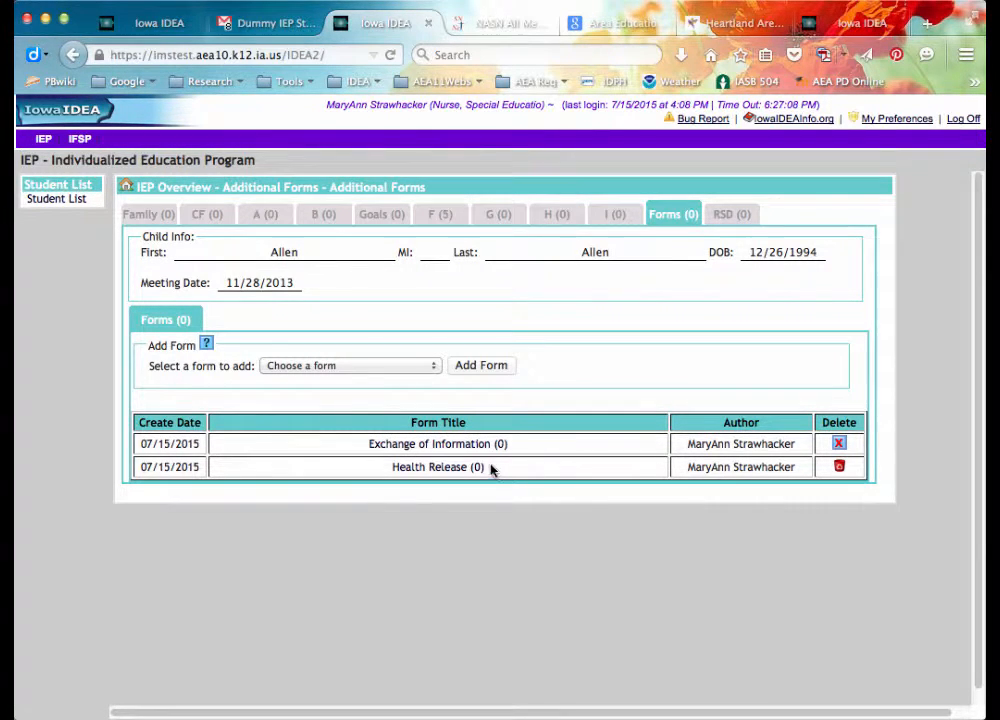
Add a second Health Release form to the IEP and open the new entry.
click(434, 367)
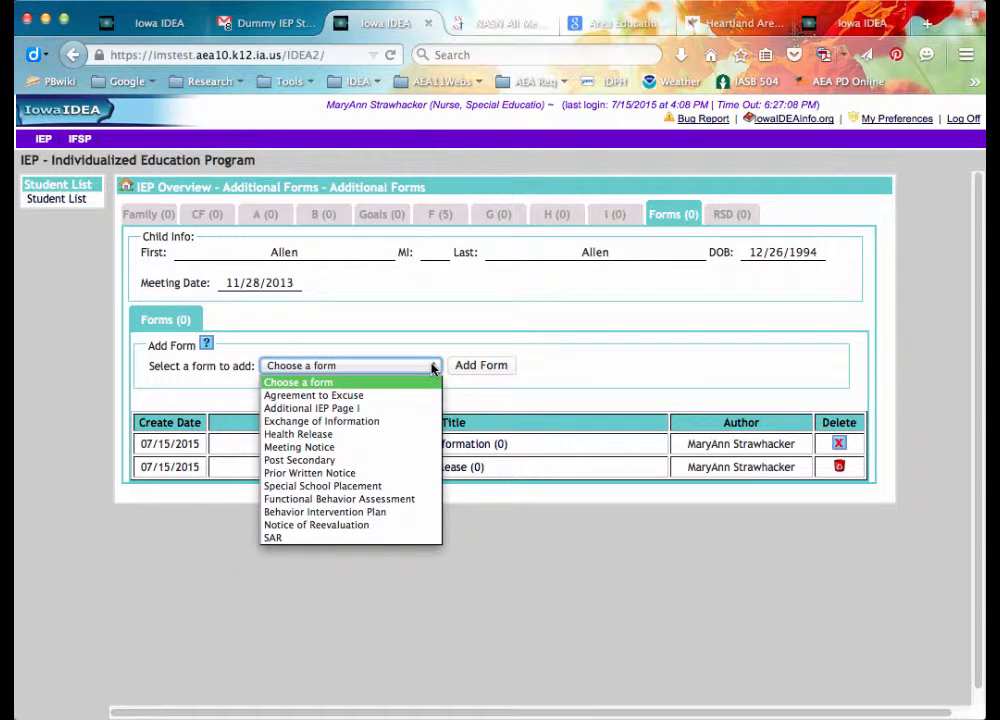
click(383, 435)
click(482, 366)
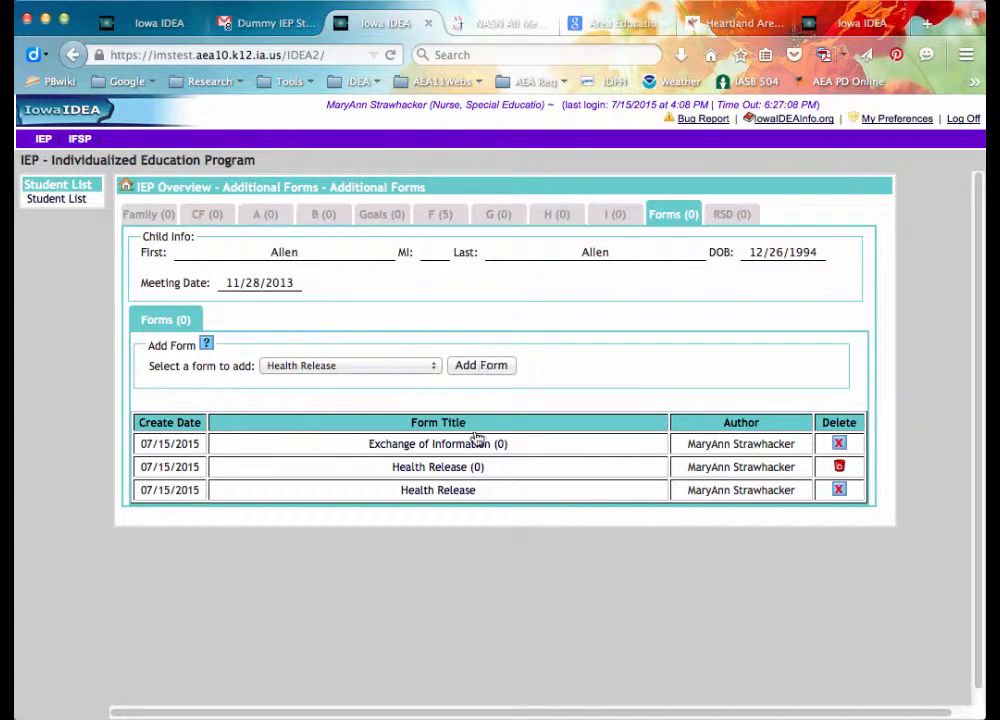
click(446, 490)
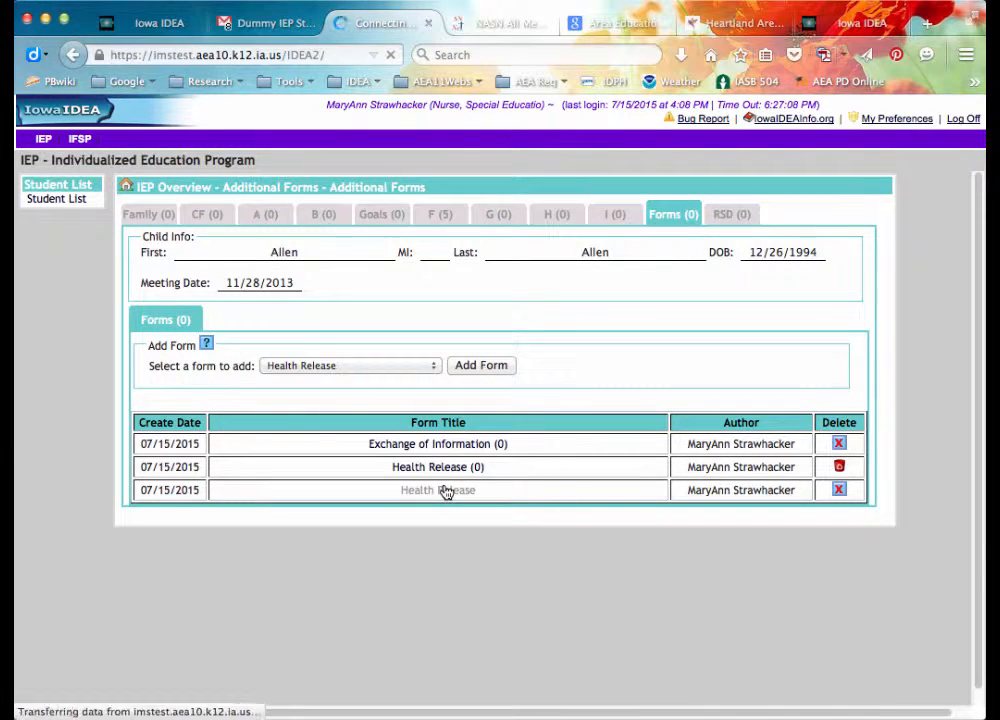
Set the authorization end date to 07/15/2016.
click(310, 363)
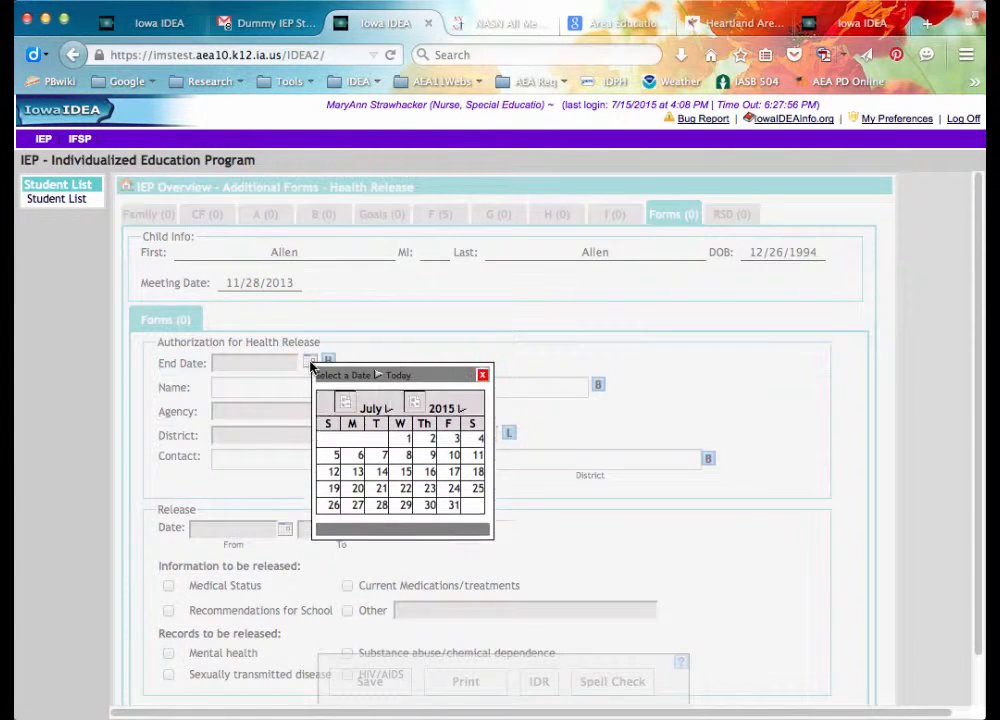
click(446, 399)
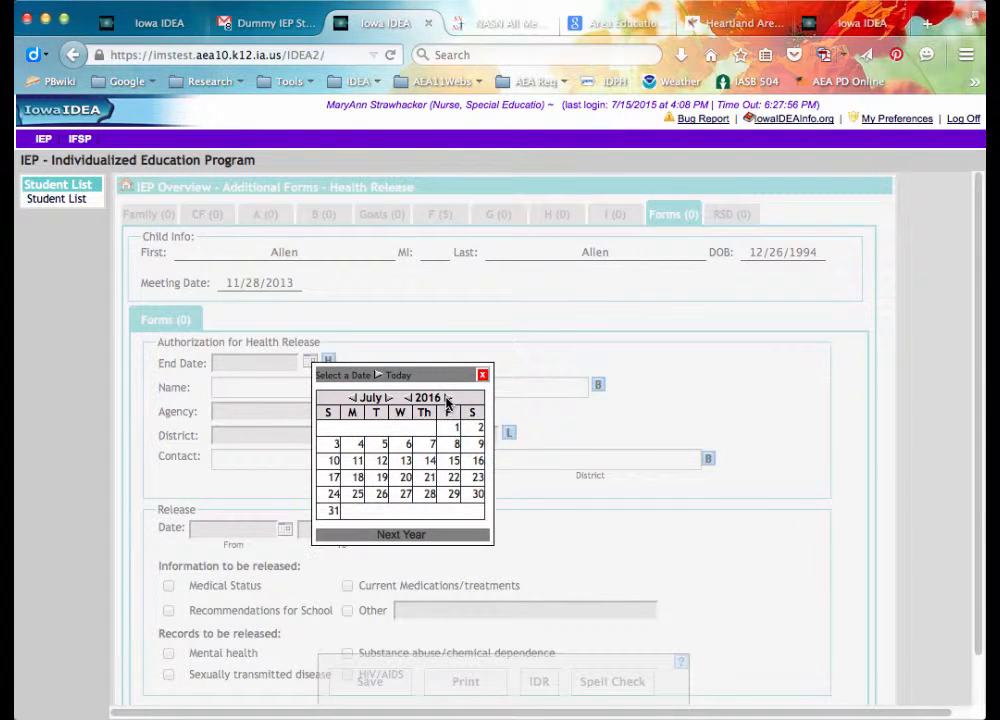
click(453, 462)
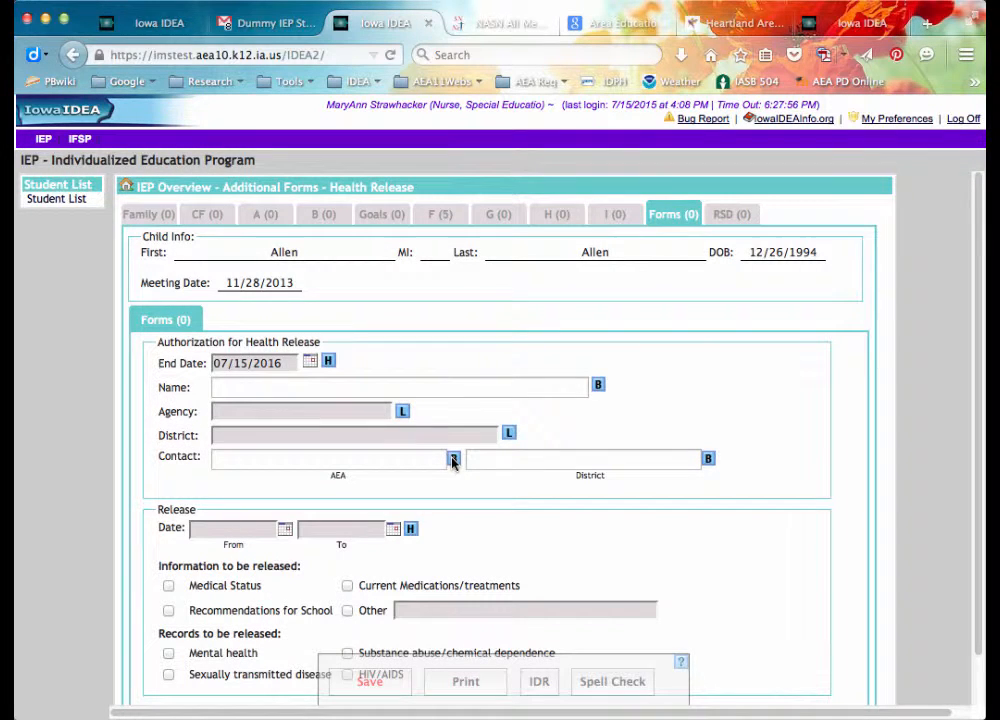
Fill in the pediatric pulmonology provider, Heartland AEA, and the Dallas Center-Grimes district.
click(598, 385)
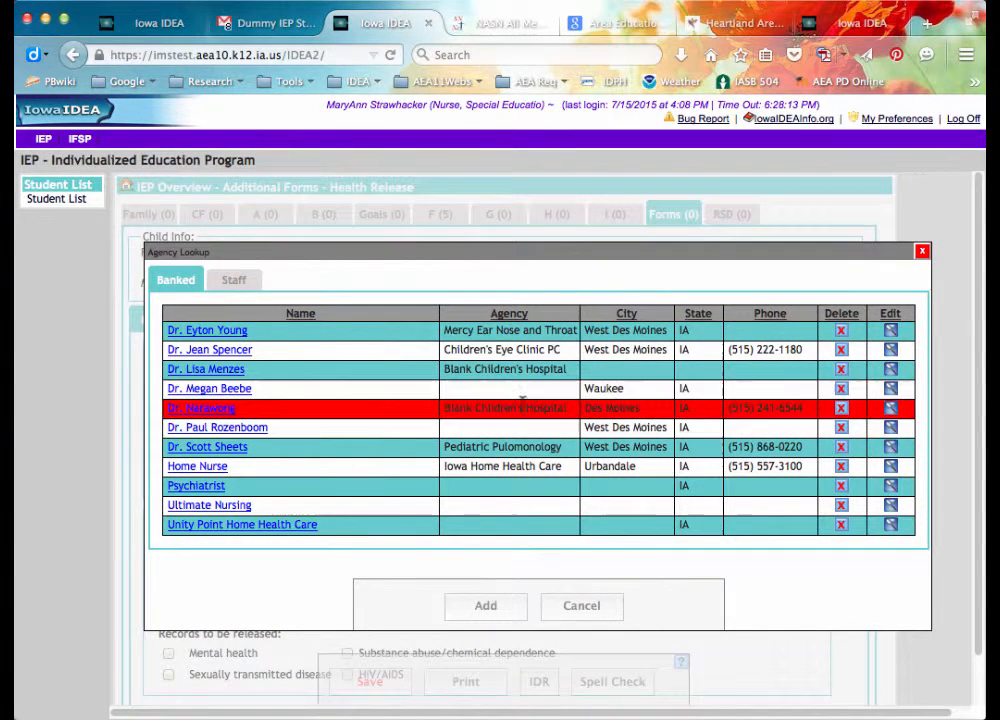
click(223, 448)
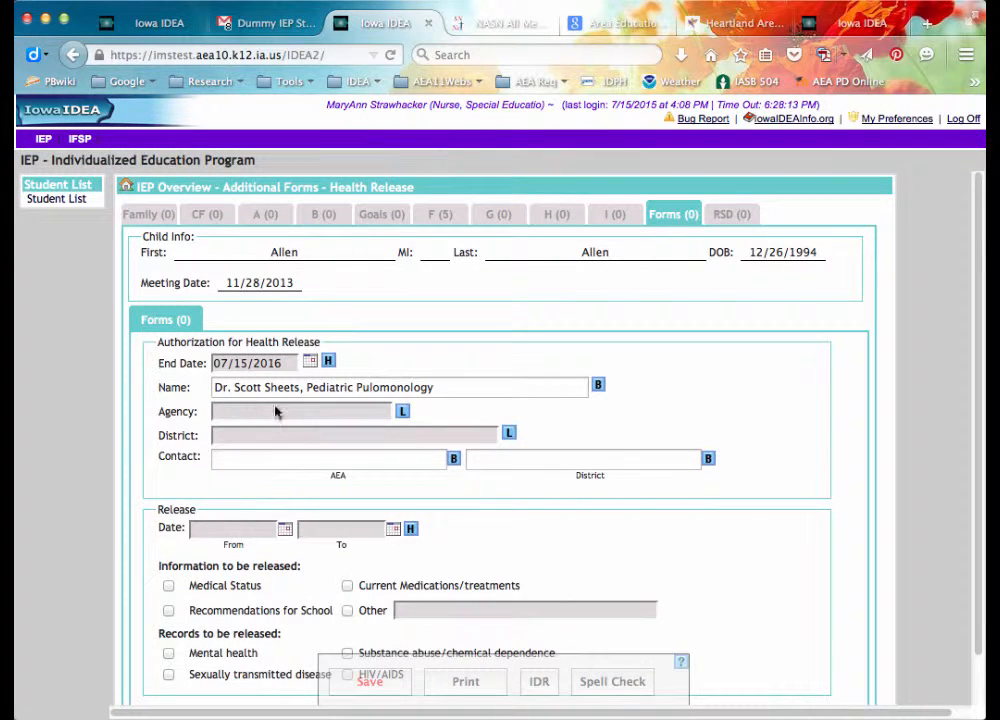
click(402, 411)
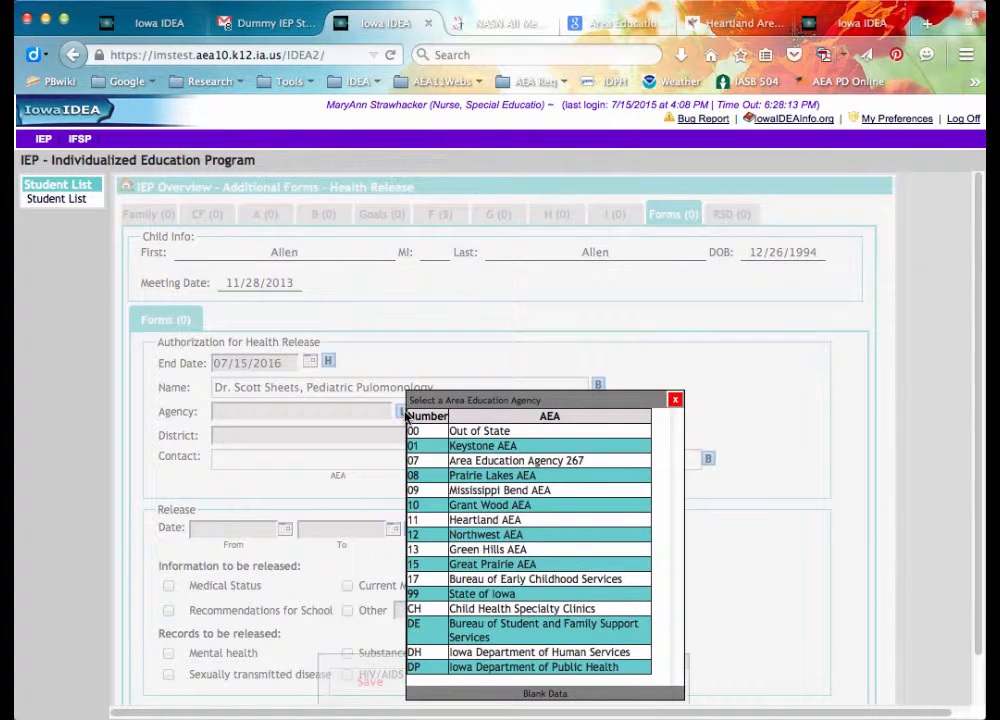
click(431, 519)
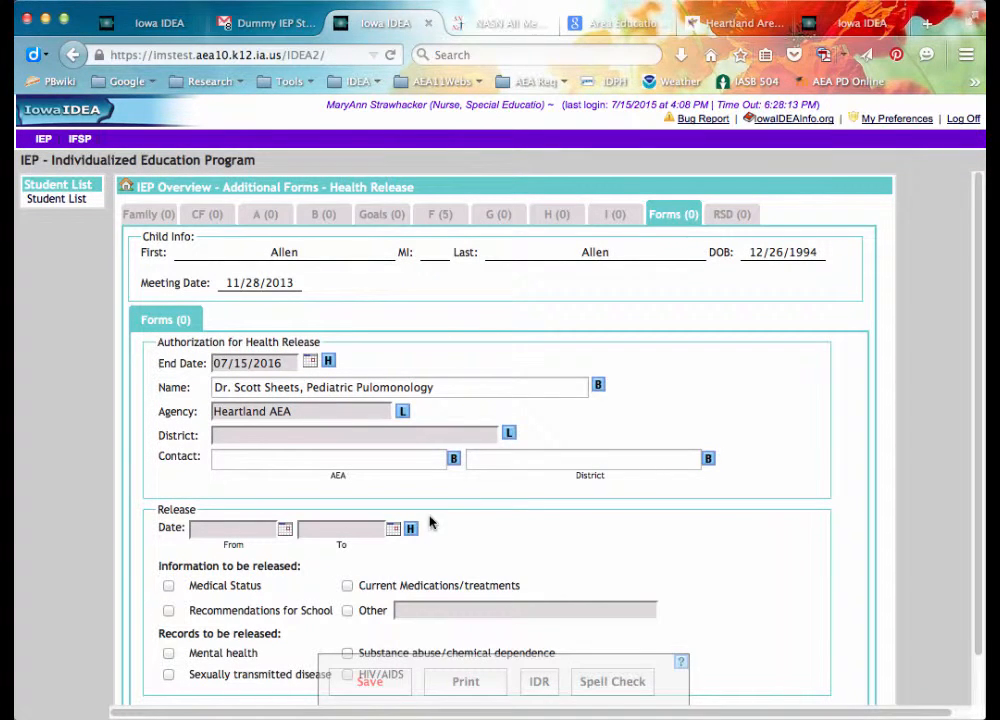
click(508, 434)
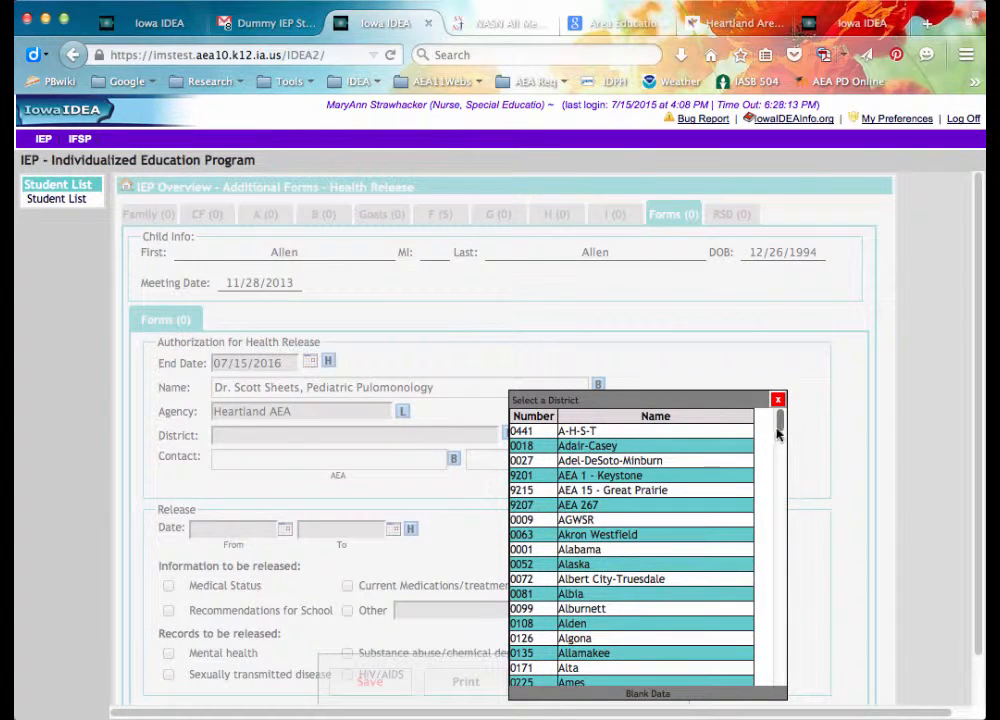
drag(781, 426, 782, 478)
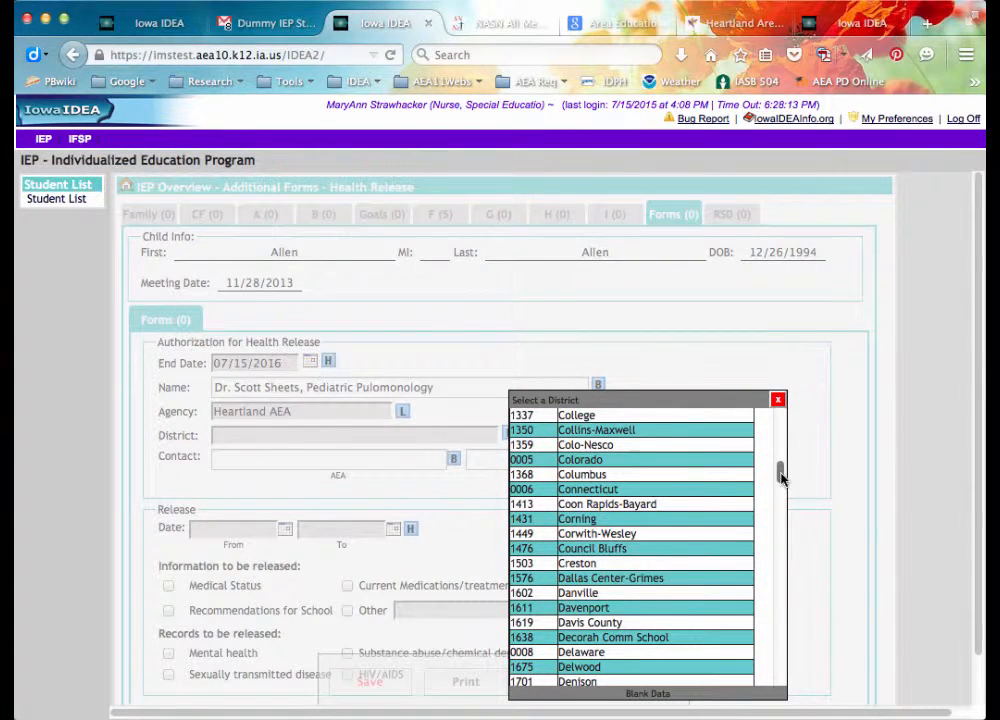
drag(781, 473, 781, 475)
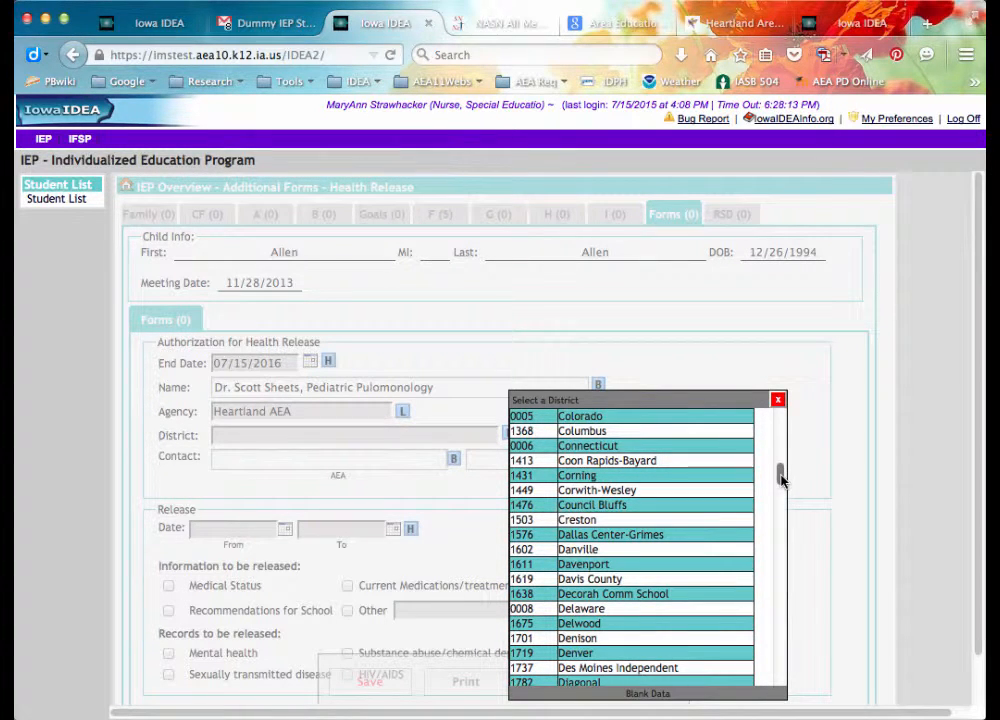
click(657, 534)
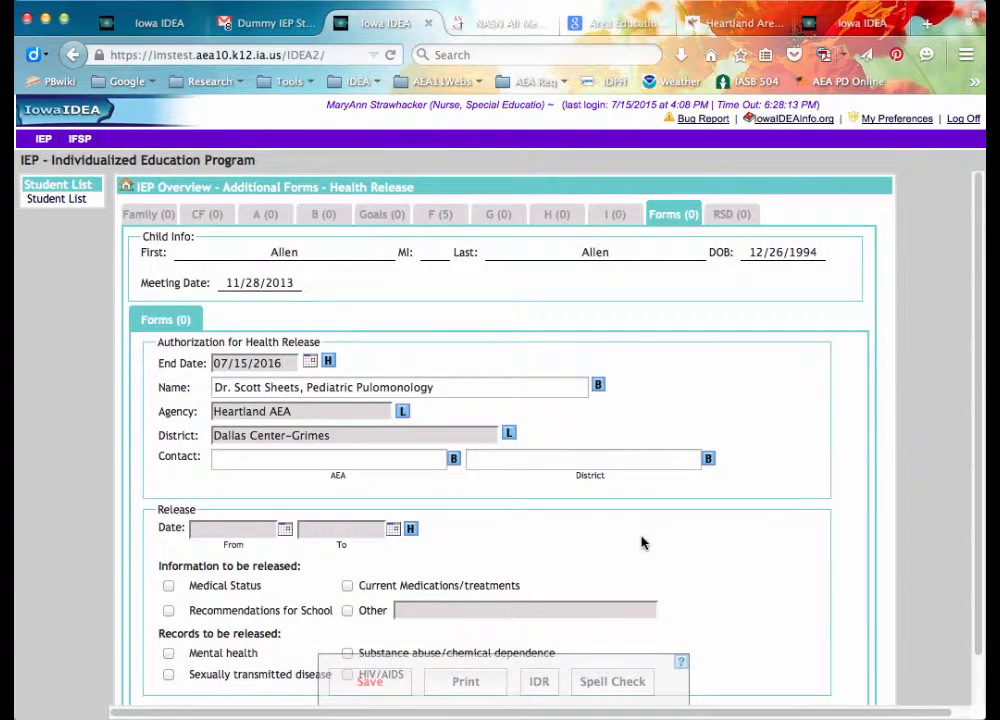
Enter the AEA nurse contact (MPH, RN) and district nurse contact (BSN, RN), fixing the surname capitalisation.
click(257, 458)
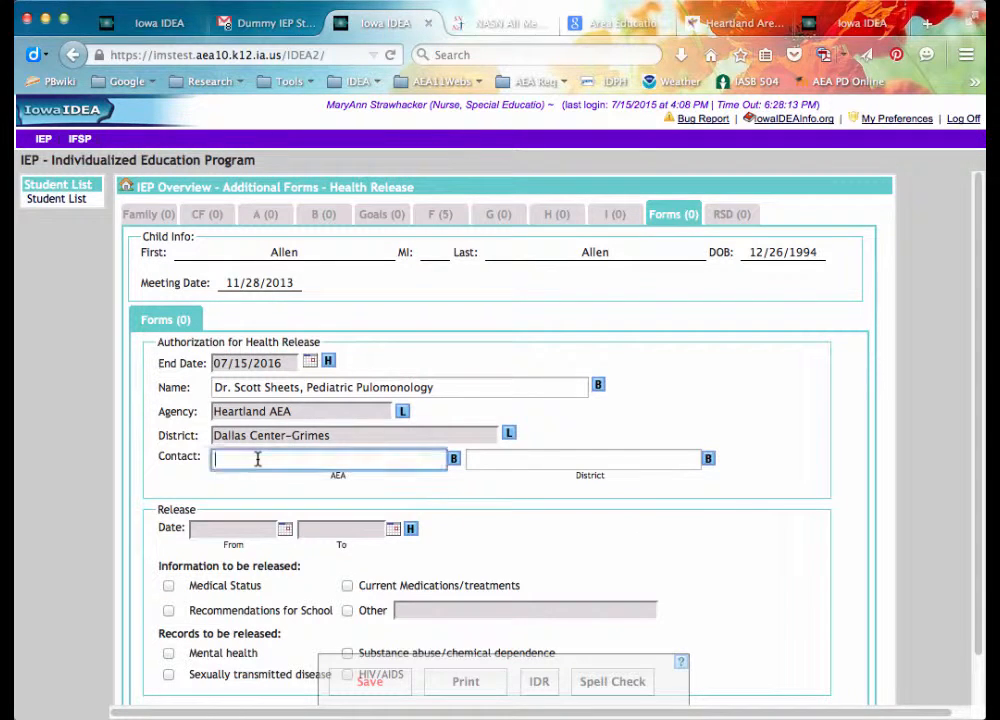
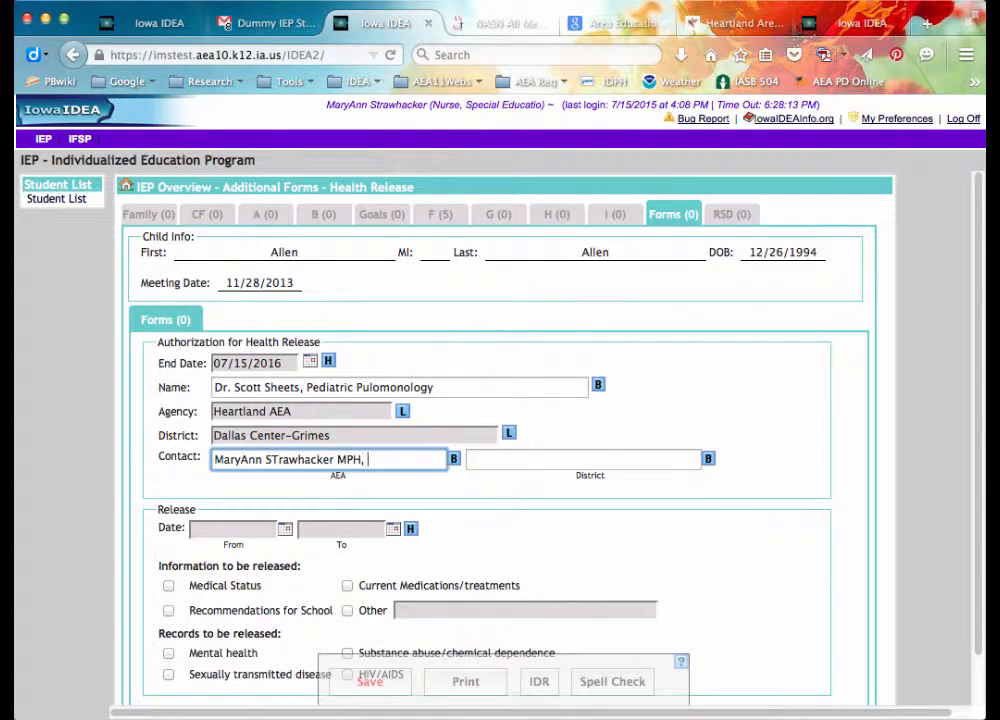
click(480, 461)
text(Nancy Nurse BSN, RN)
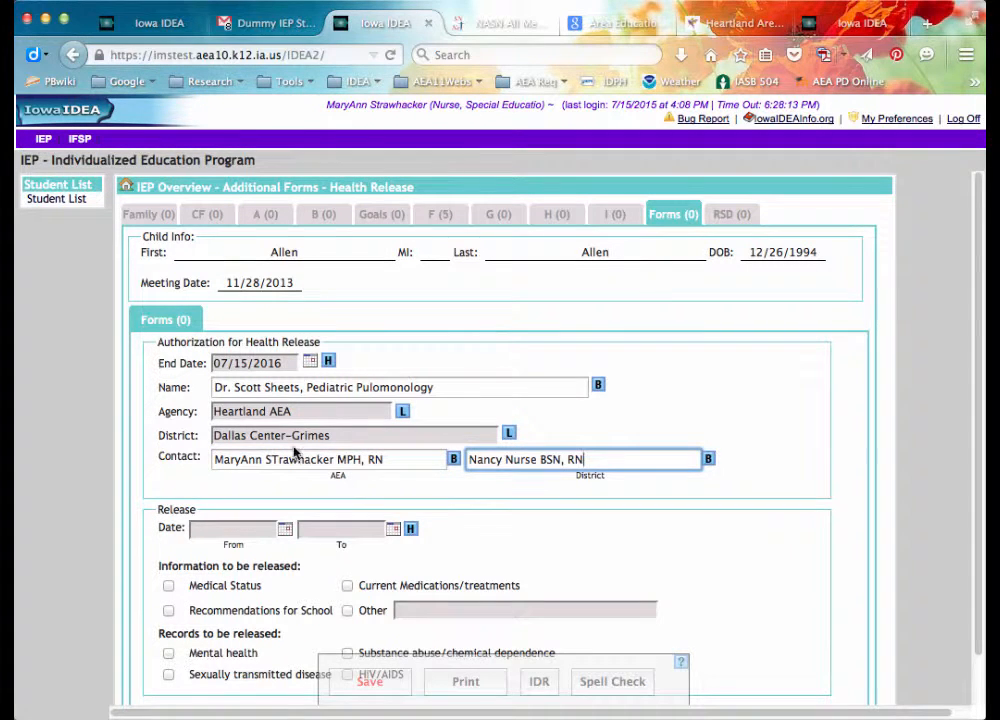
click(280, 461)
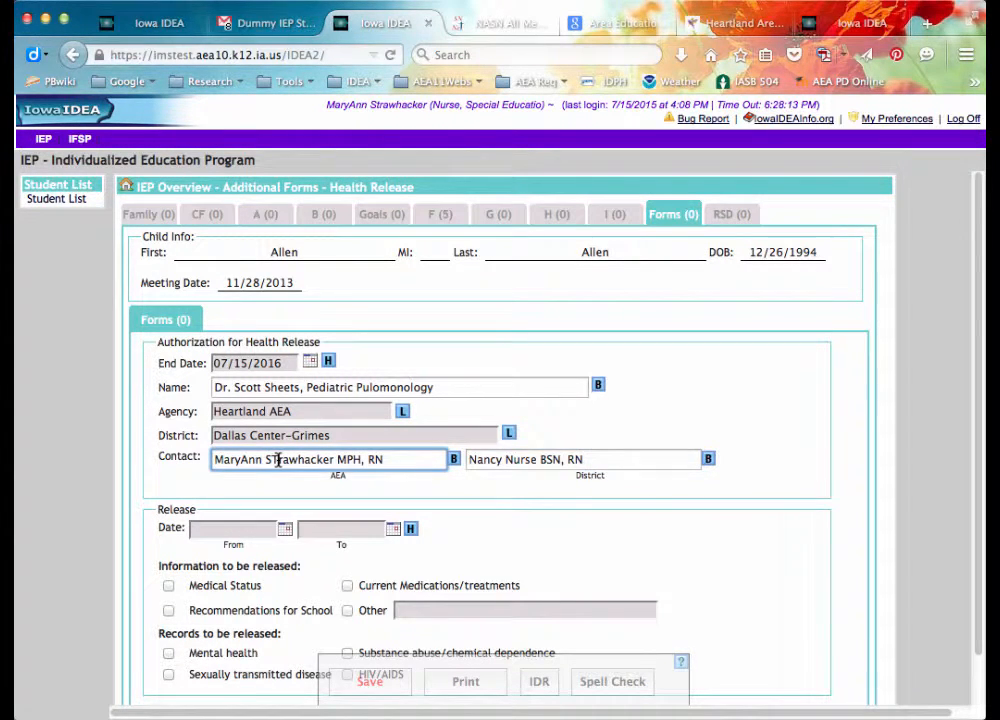
key(BackSpace)
text(t)
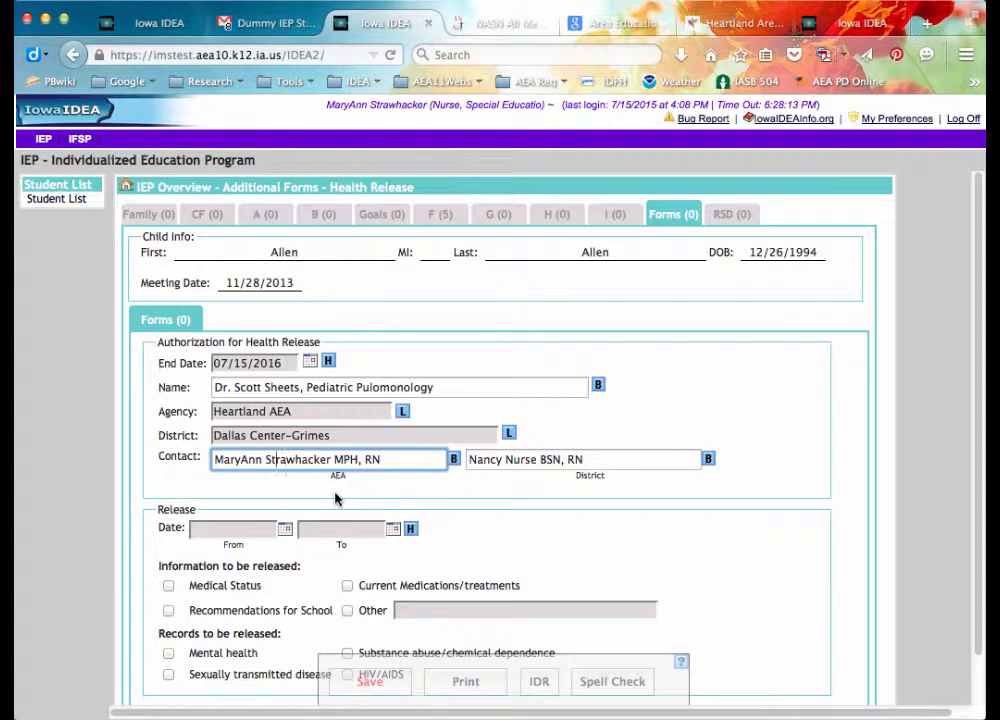
click(267, 459)
click(284, 529)
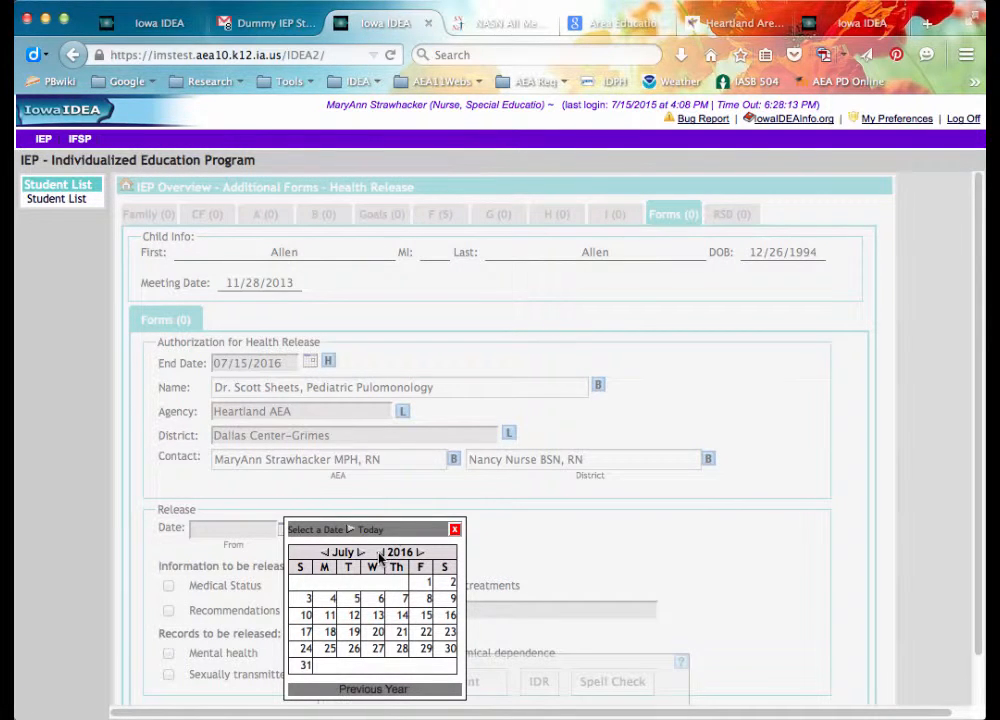
Set the release start date to 07/11/2012.
click(382, 555)
click(383, 555)
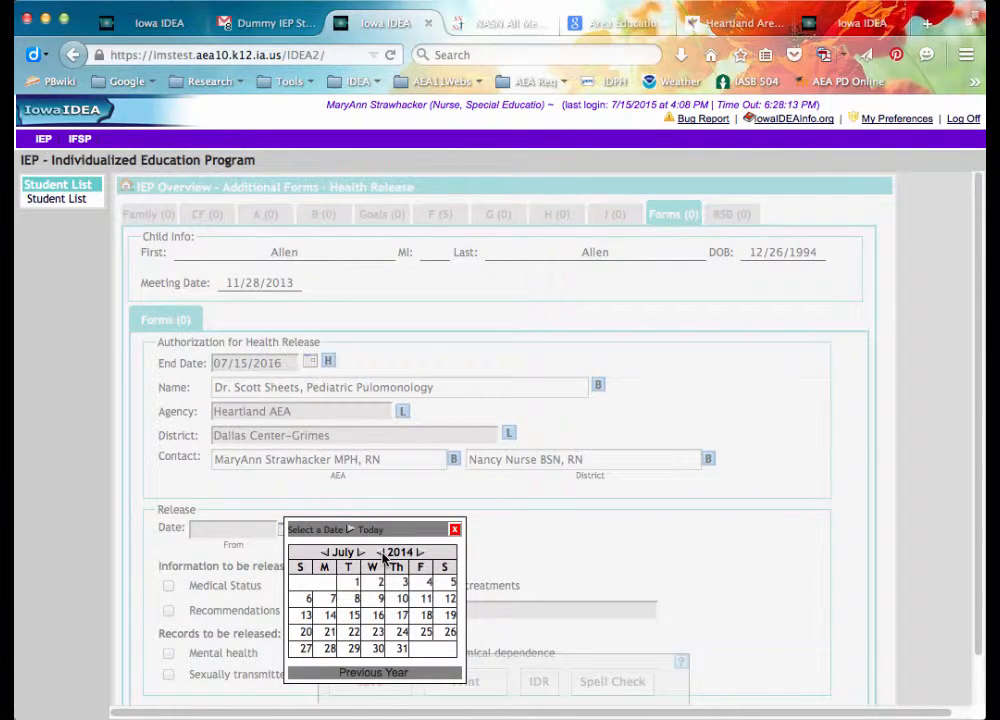
click(383, 555)
click(383, 555)
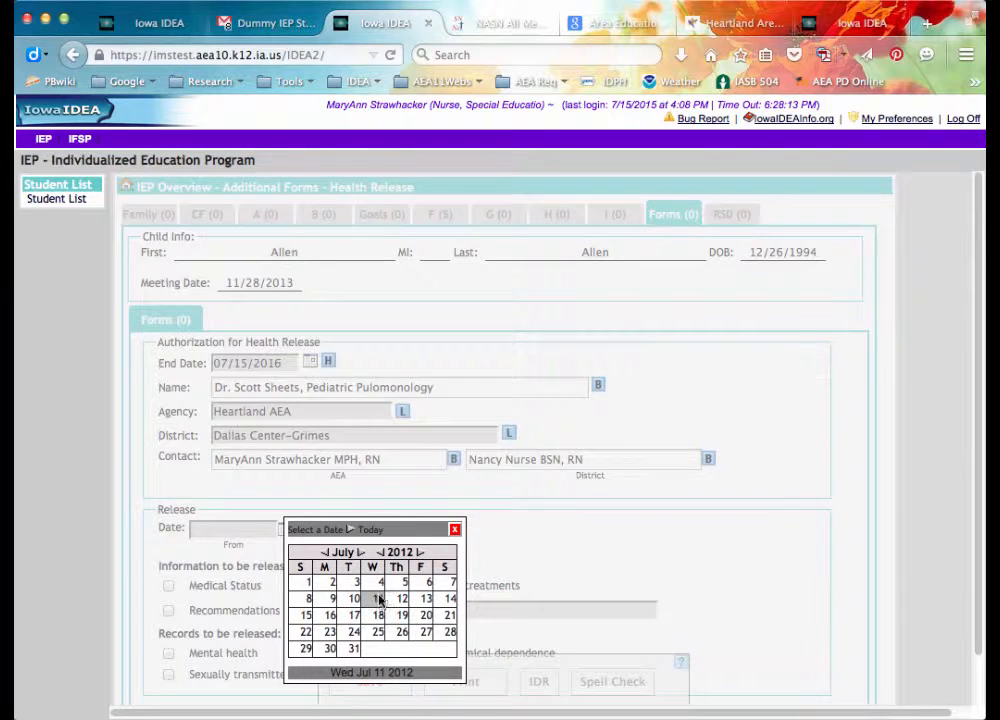
click(378, 598)
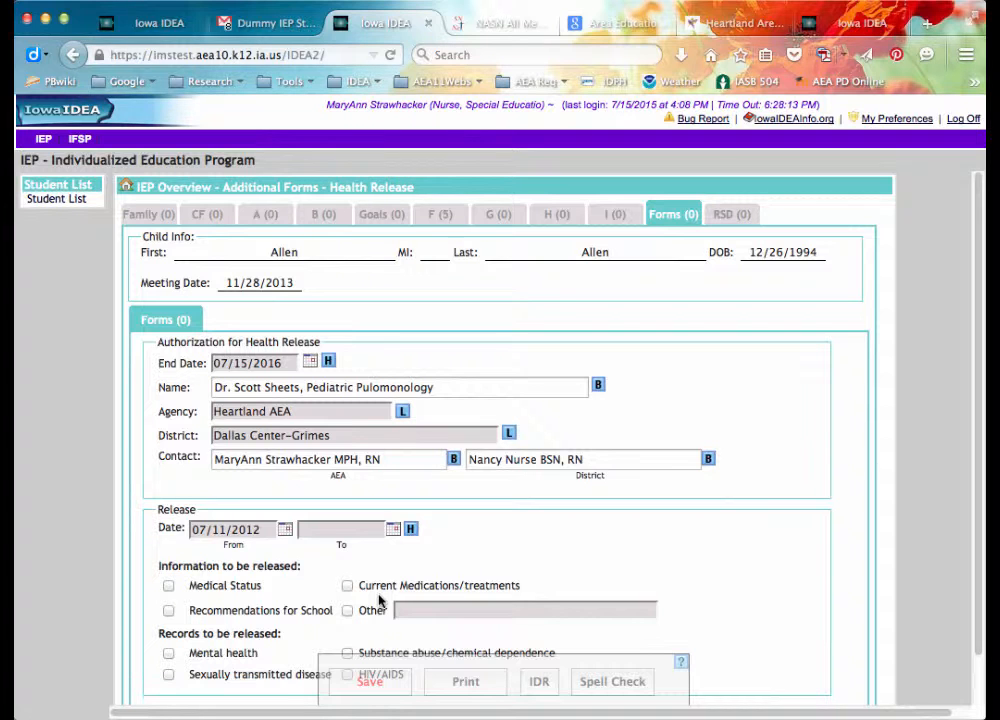
Set the release end date to 07/15/2016 and check Medical Status for release.
click(393, 529)
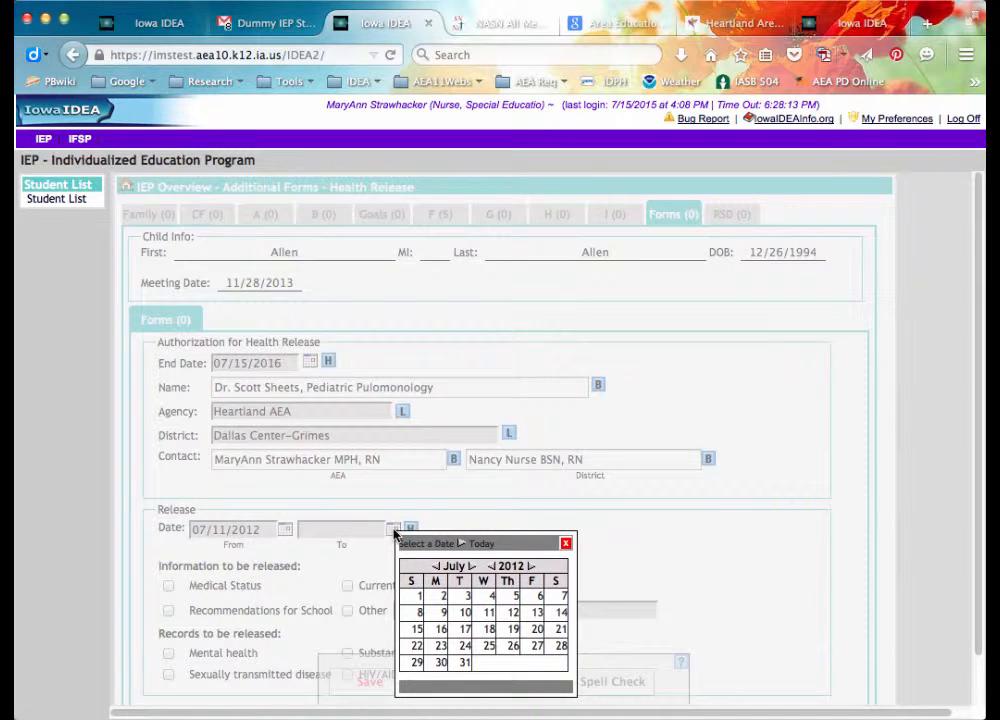
click(530, 567)
click(530, 567)
click(530, 567)
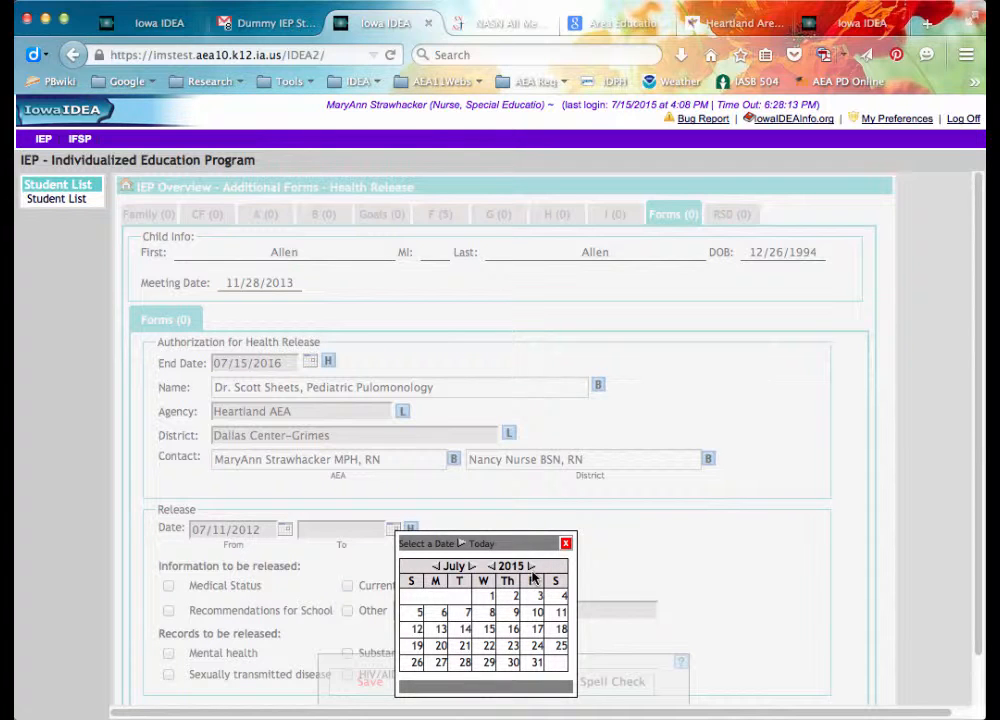
click(530, 567)
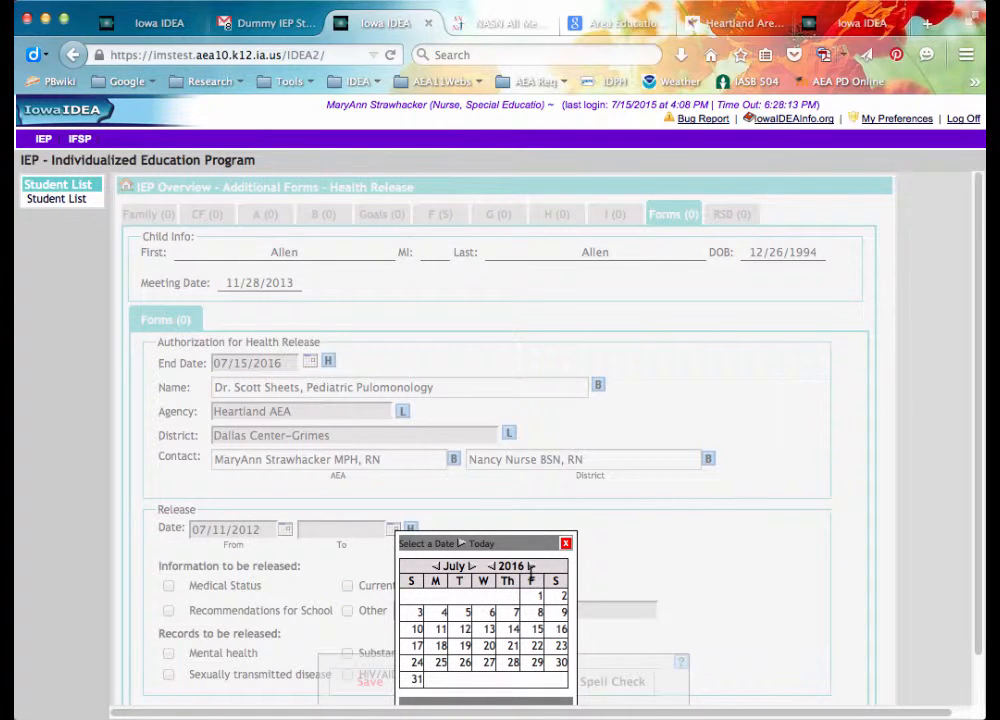
click(536, 629)
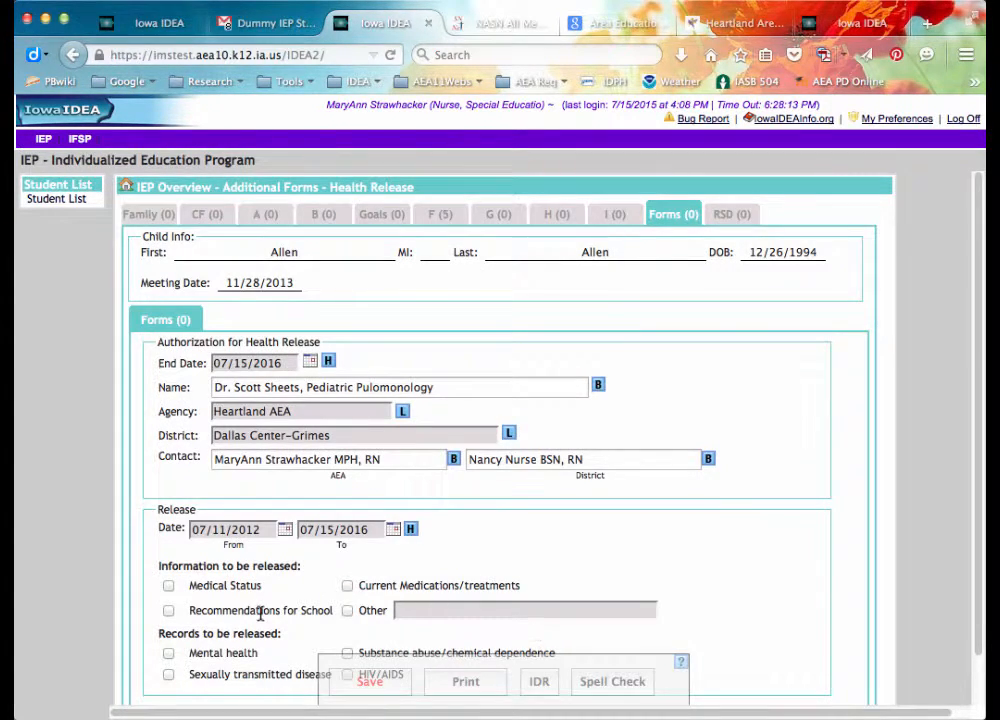
click(168, 586)
Check Recommendations for School, Current Medications/treatments and Other, specifying 'Recommendations for physical restrictions'.
click(168, 611)
click(347, 586)
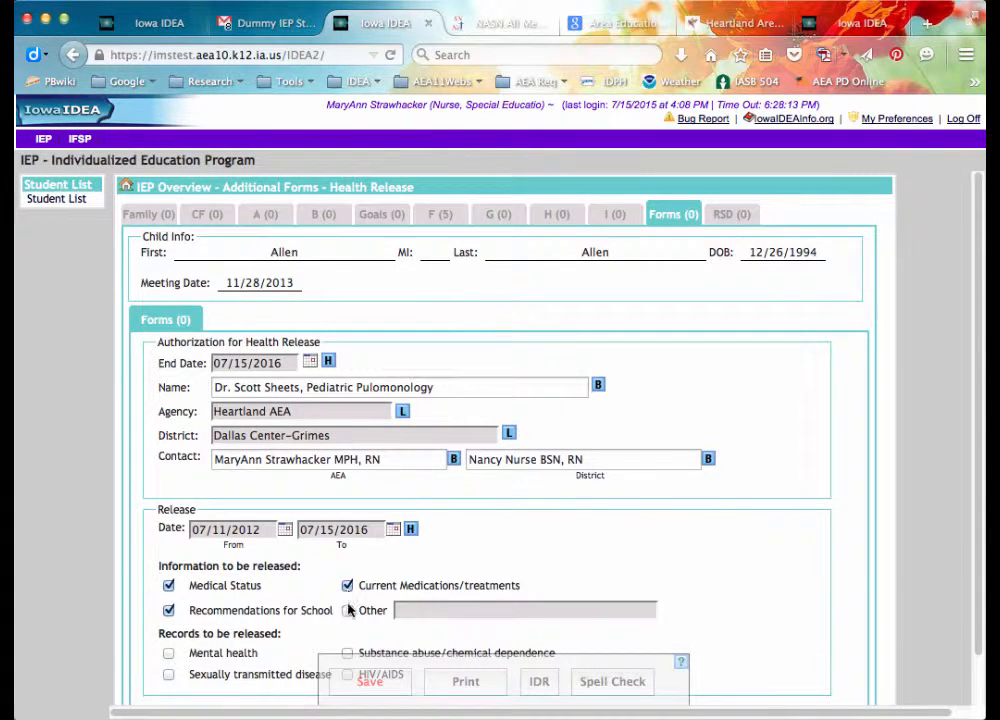
click(347, 610)
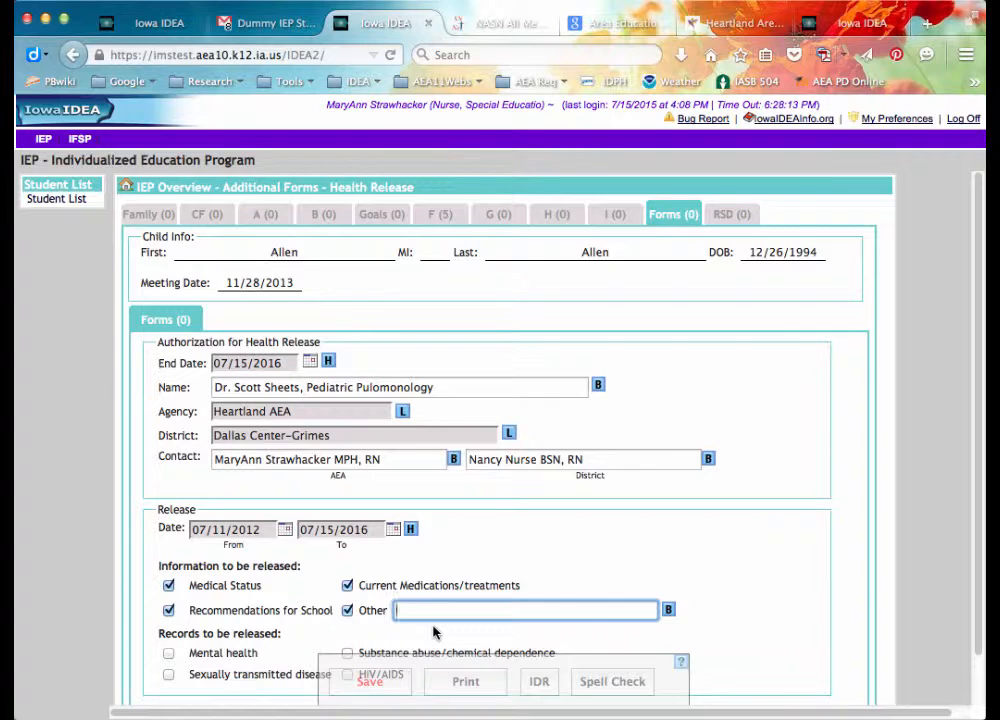
text(Recommendations for physical restrictions)
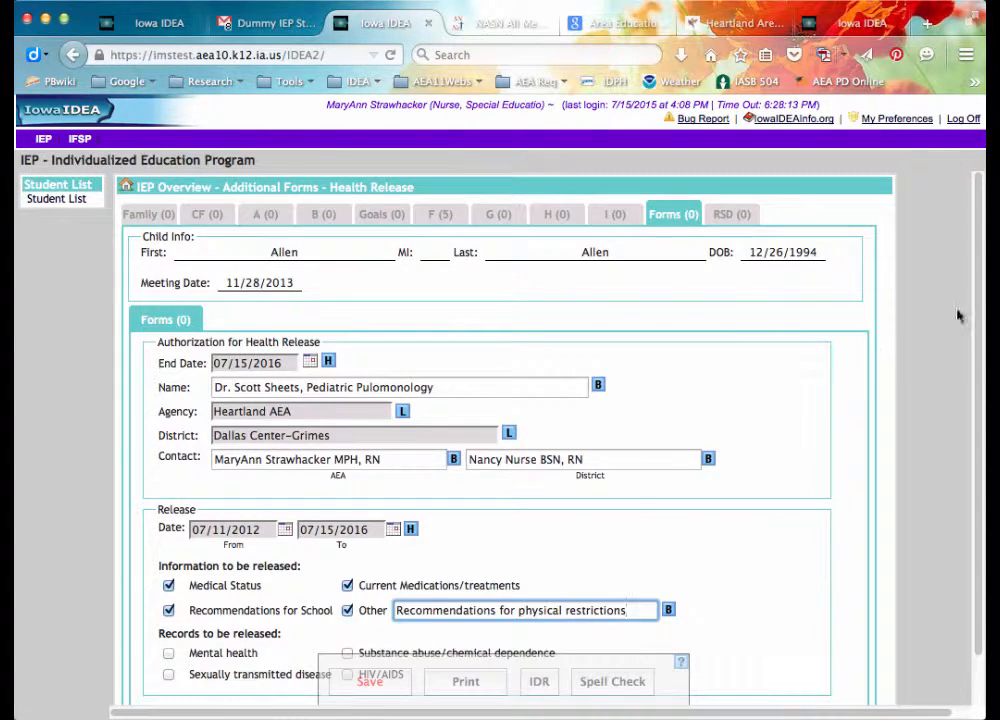
scroll(982, 268, down, 1)
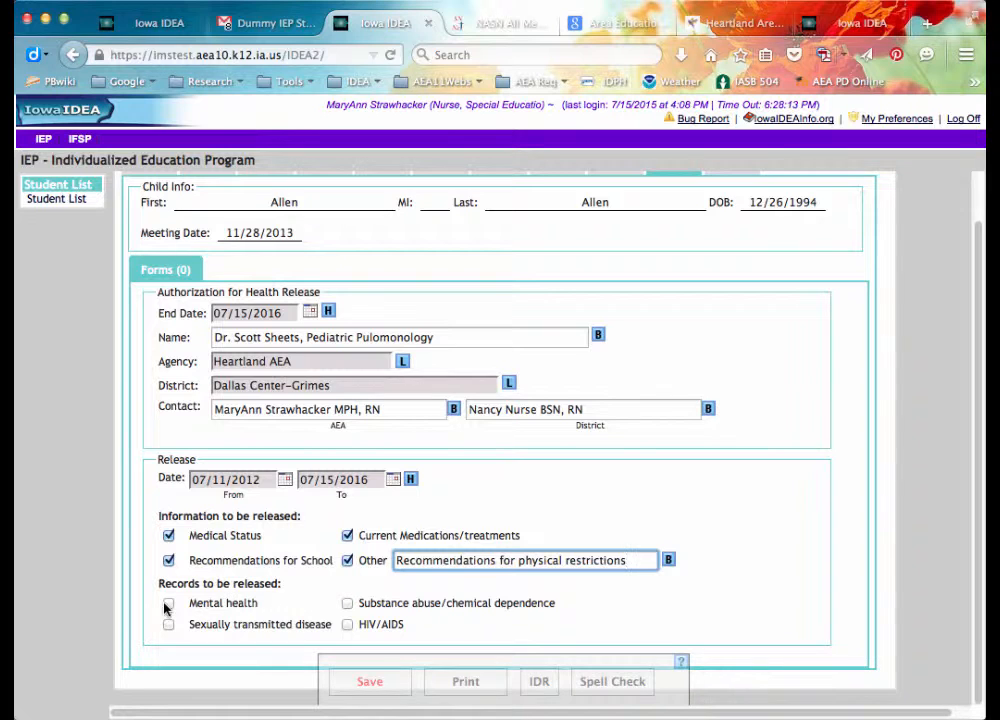
Save the Health Release and print it as the only selected form.
click(372, 683)
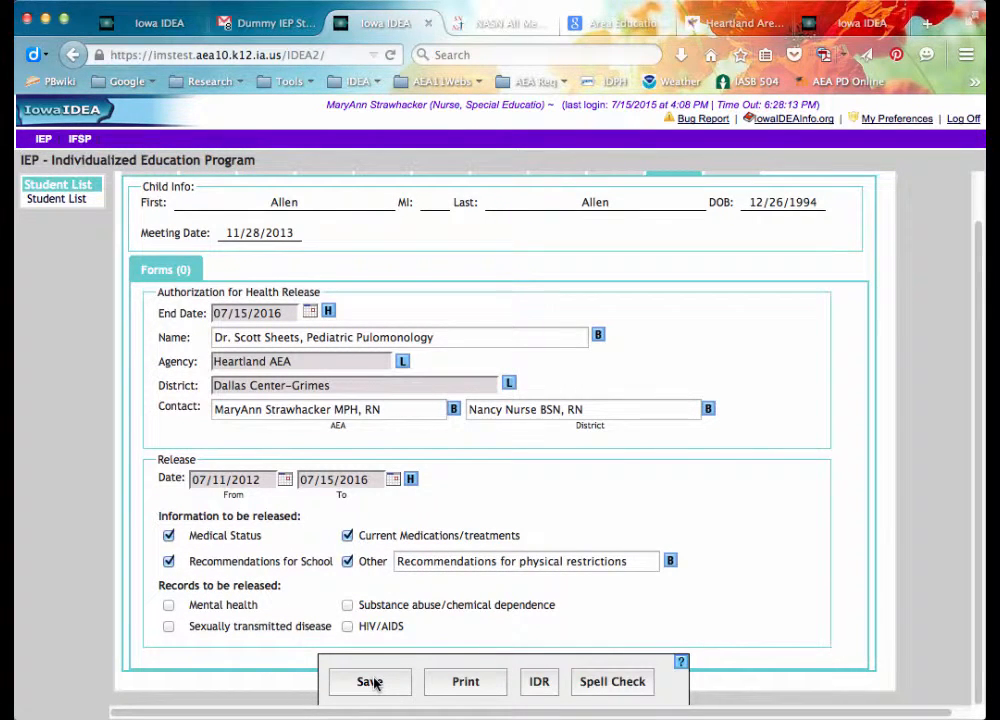
click(372, 683)
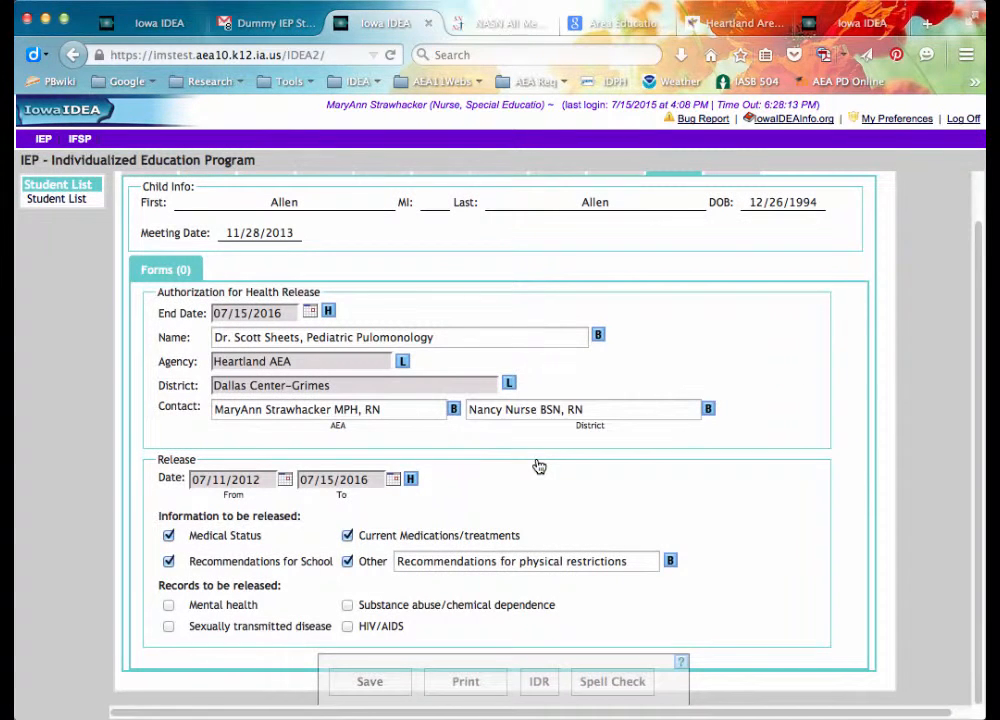
scroll(975, 284, up, 2)
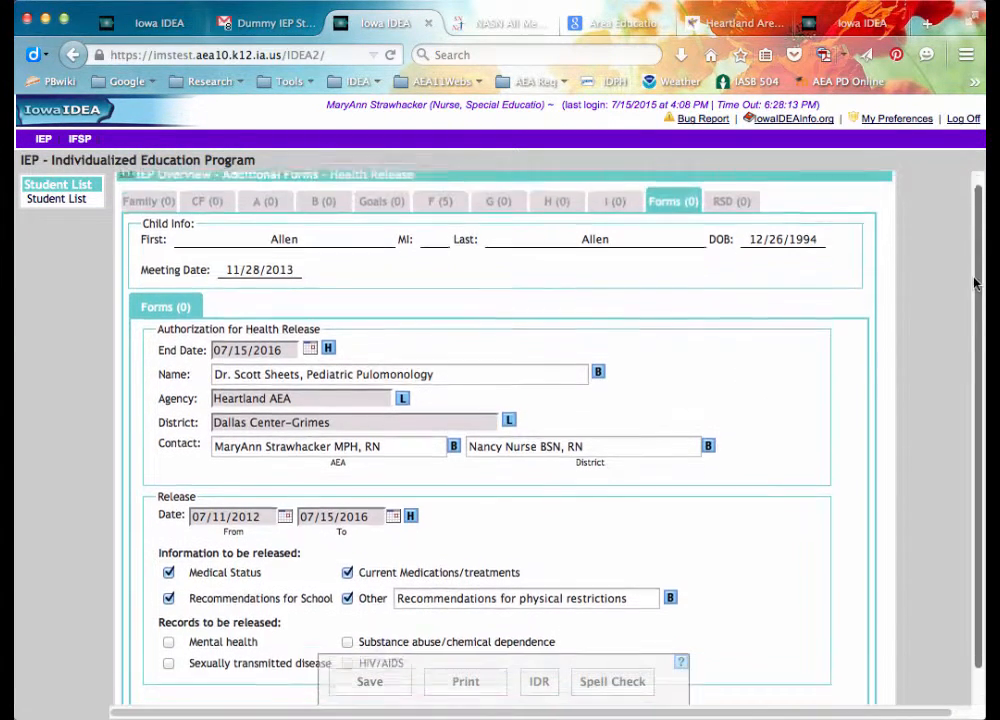
drag(975, 284, 975, 272)
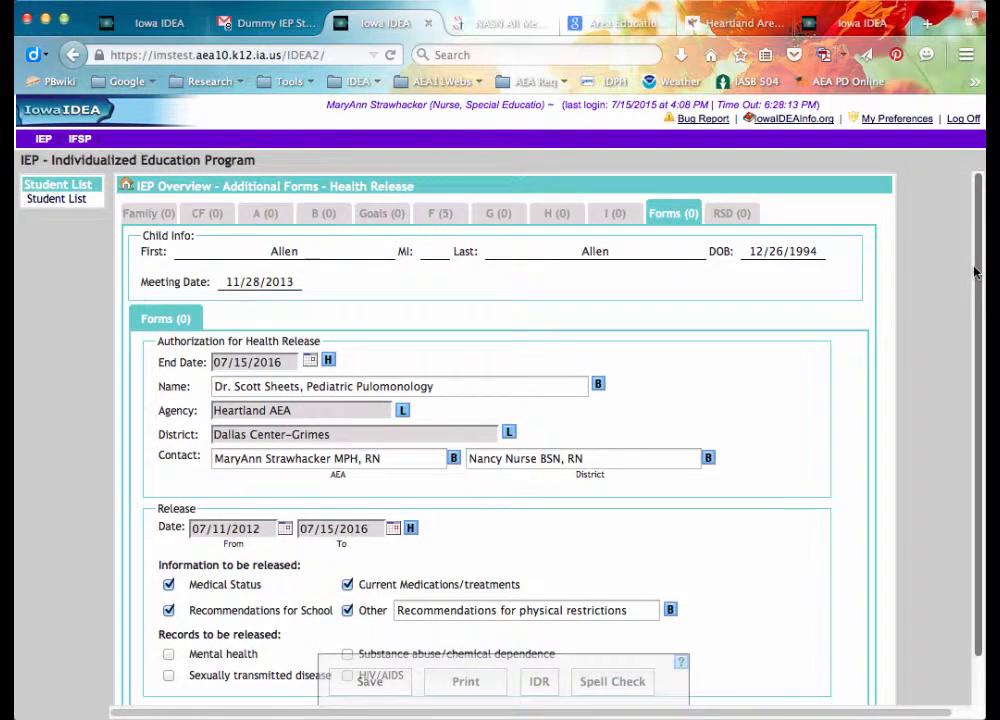
scroll(748, 420, down, 1)
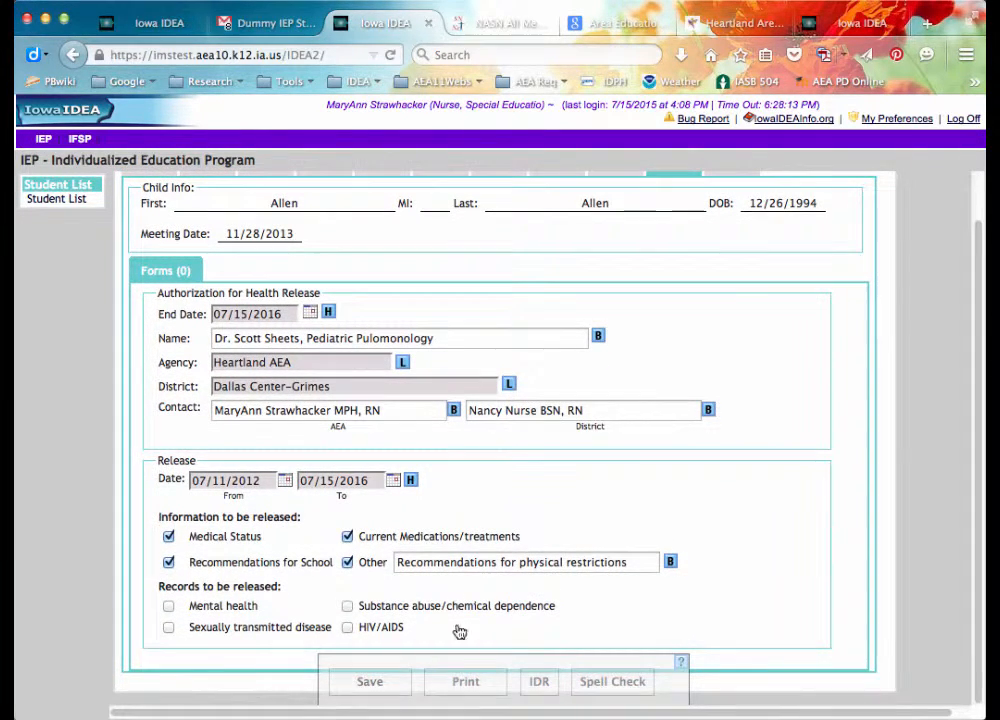
click(463, 684)
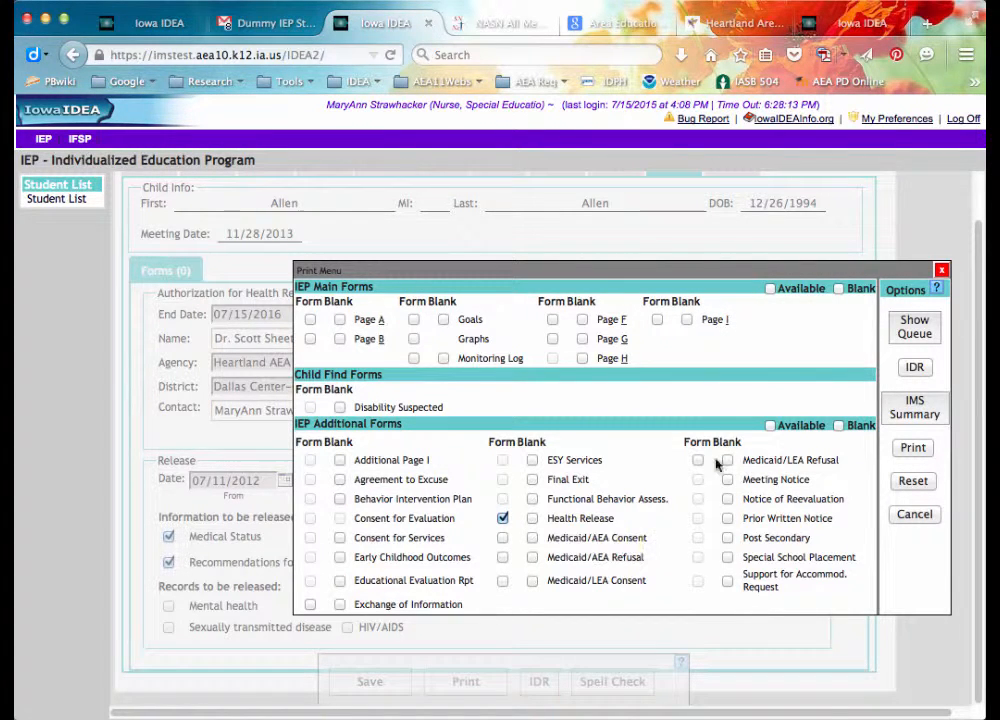
click(912, 450)
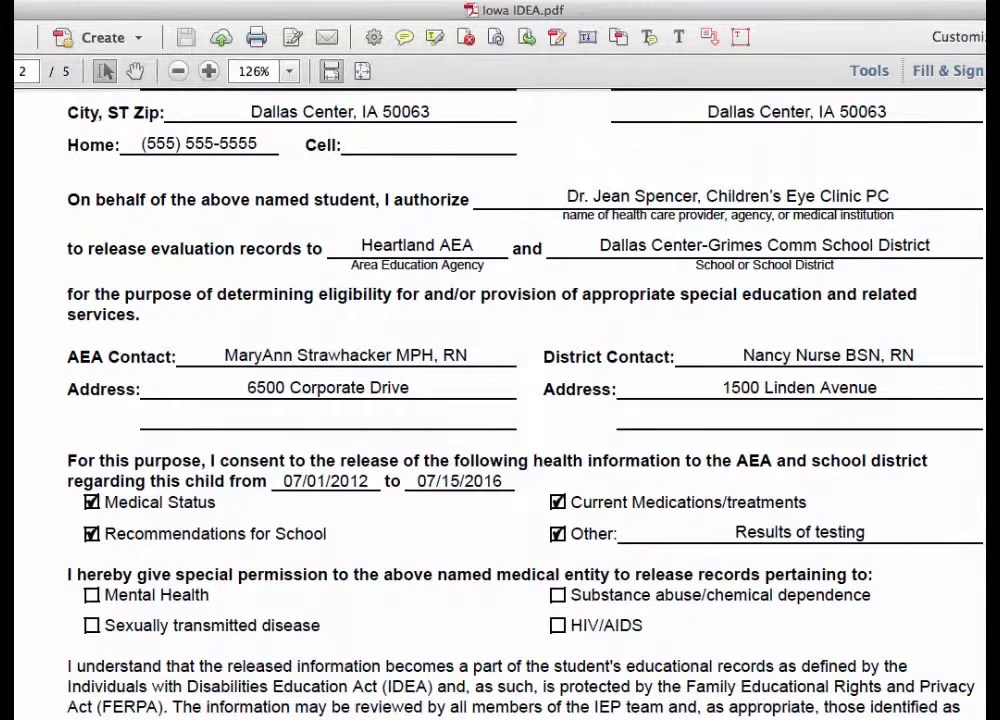
Scroll through Iowa IDEA.pdf in Acrobat, checking page 4 lists Recommendations for physical restrictions.
scroll(400, 400, up, 8)
scroll(390, 400, down, 4)
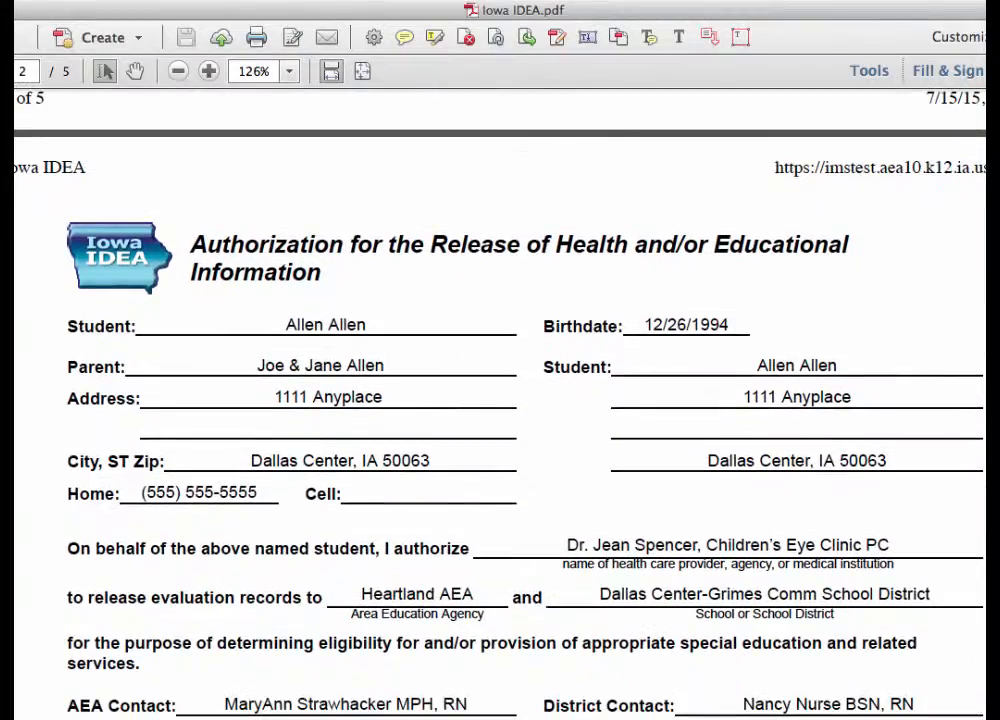
scroll(400, 400, down, 5)
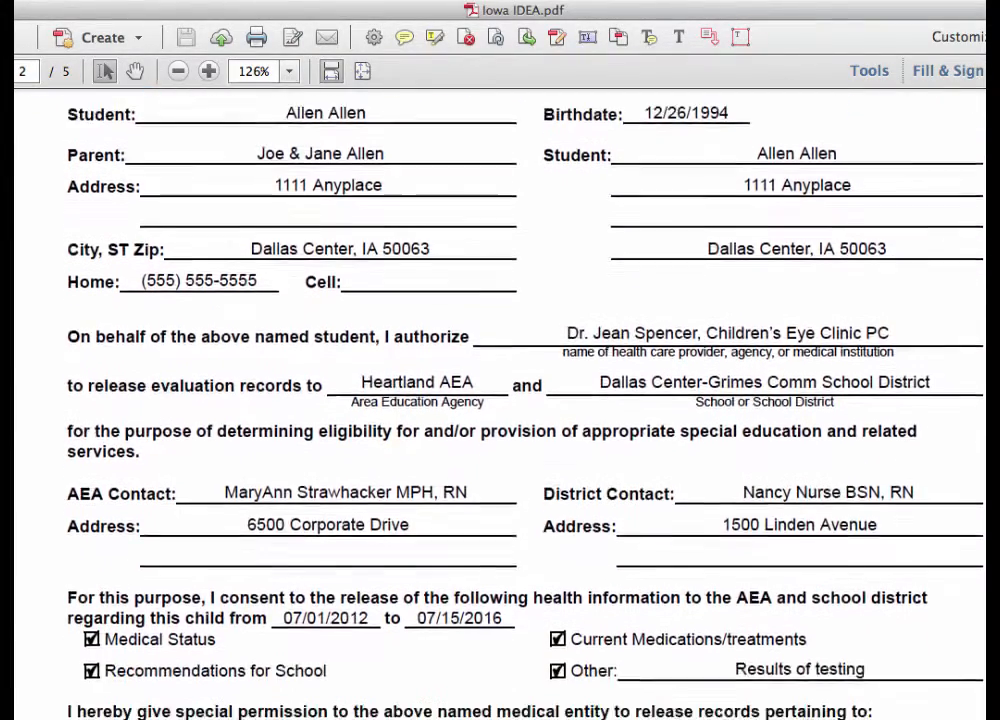
scroll(400, 400, up, 10)
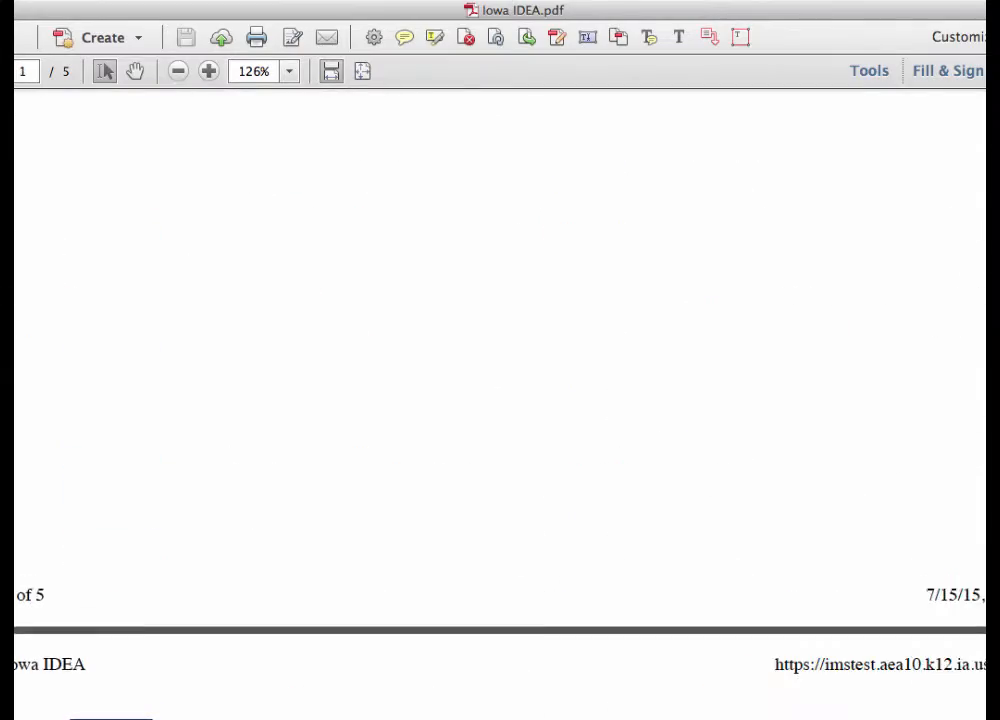
scroll(400, 400, up, 5)
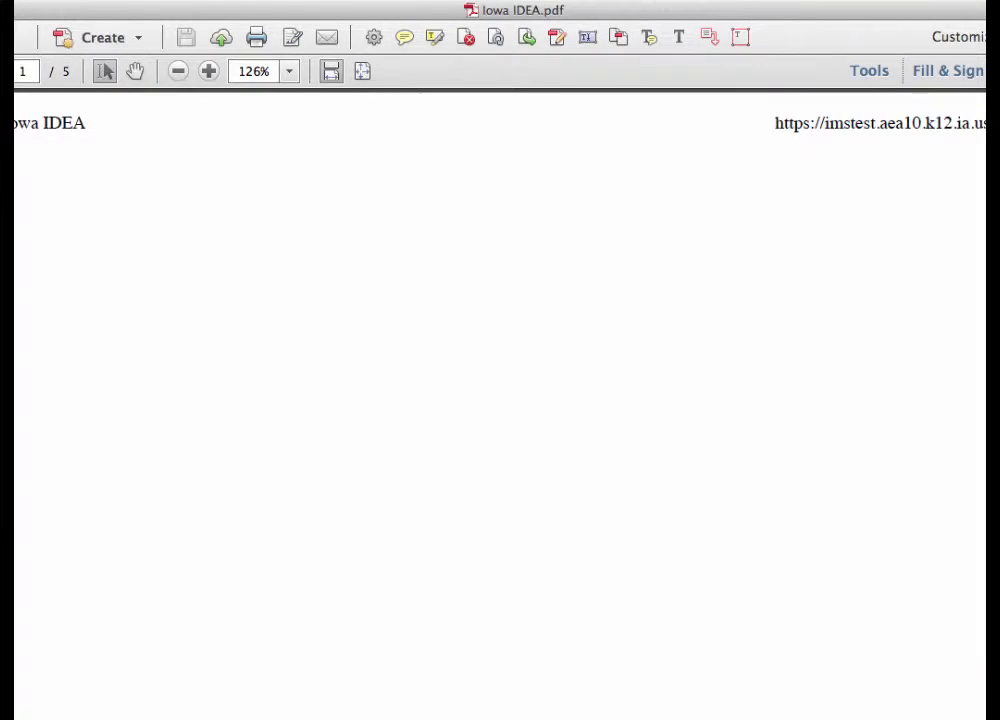
scroll(400, 400, down, 10)
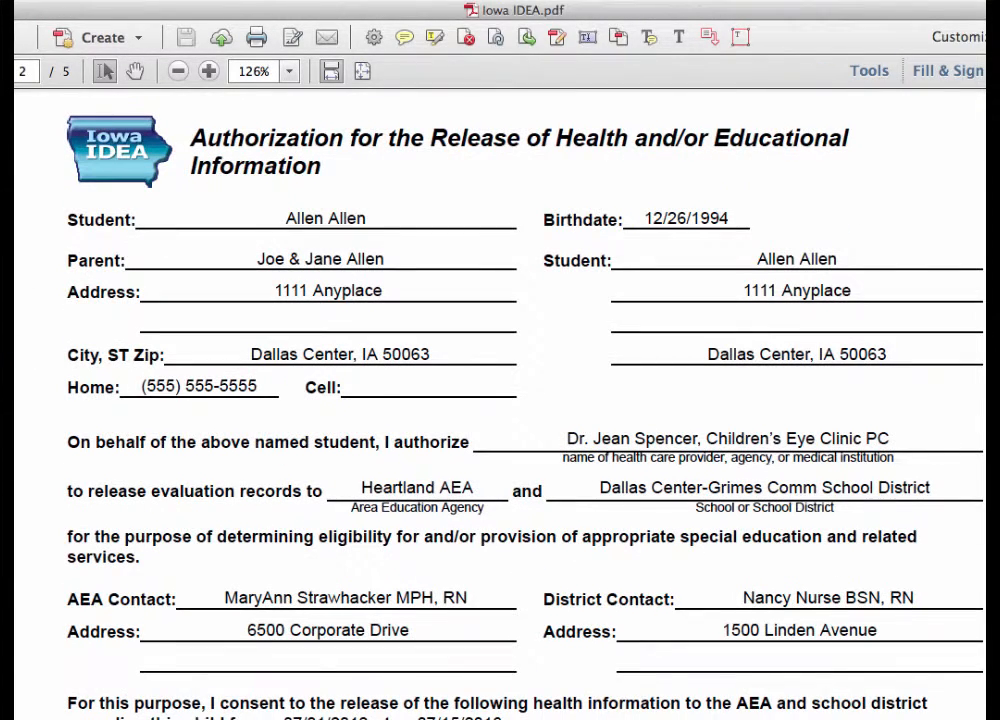
scroll(500, 400, down, 1)
scroll(500, 400, down, 8)
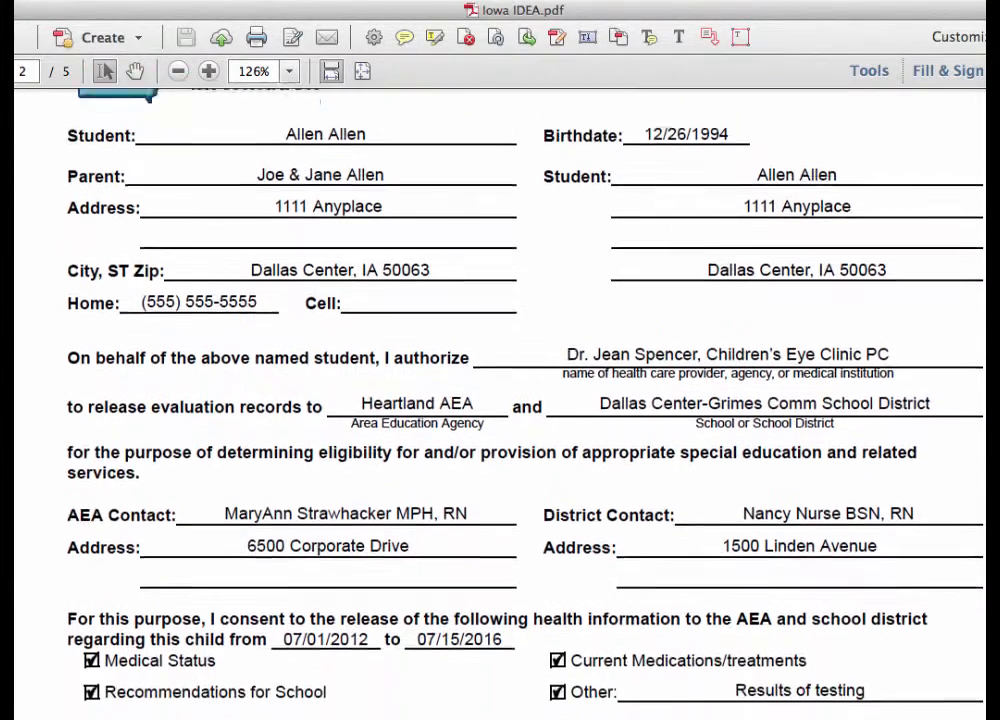
scroll(500, 400, down, 20)
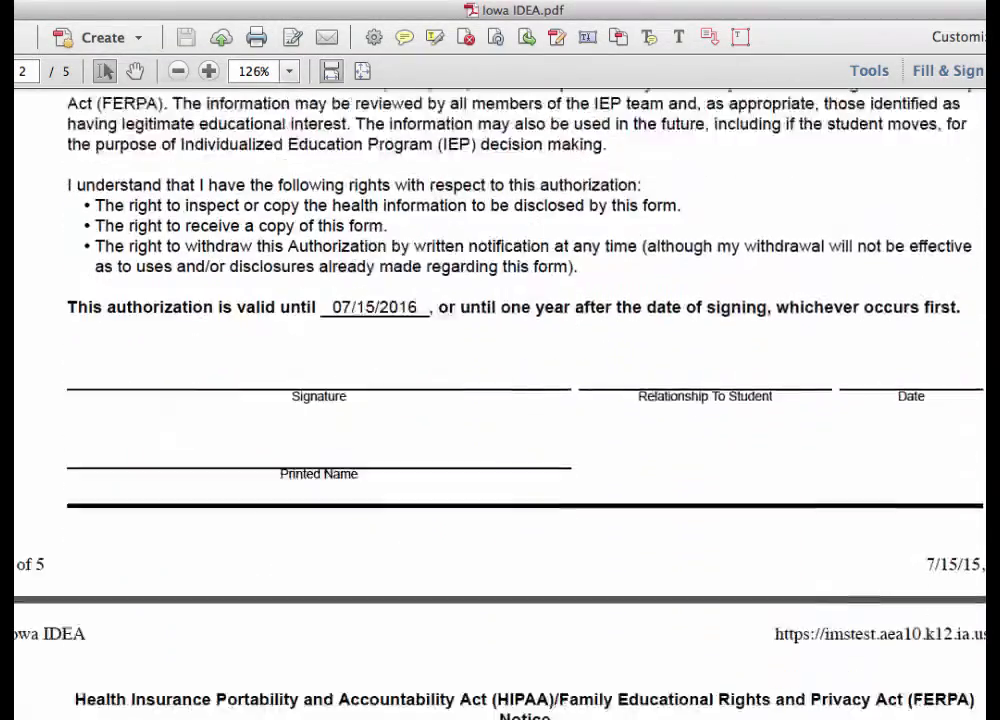
scroll(500, 400, down, 20)
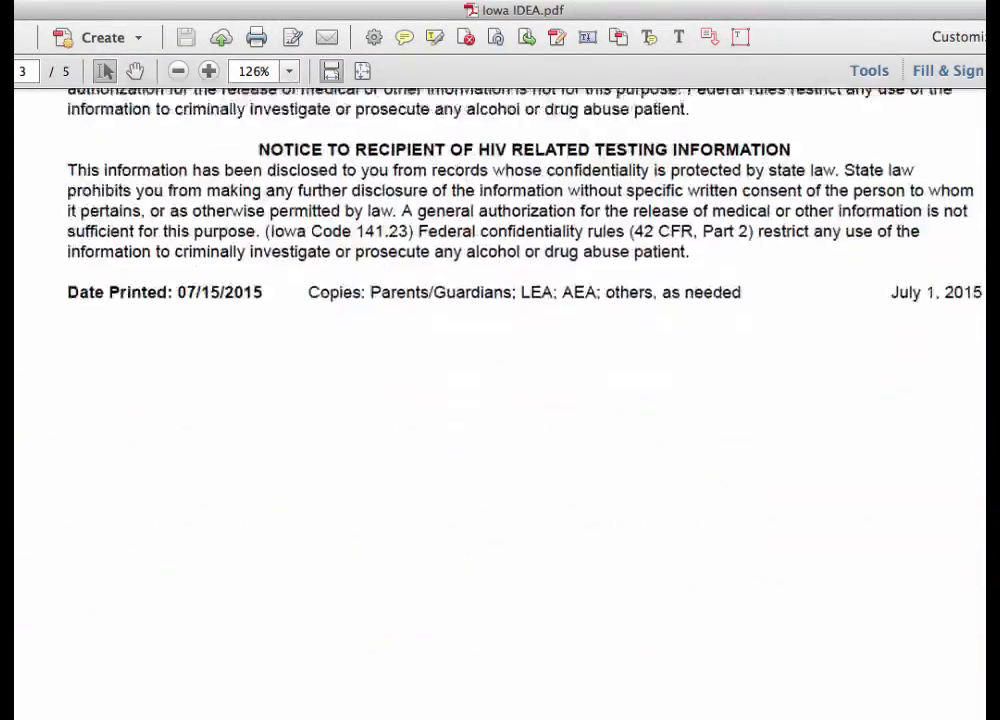
scroll(500, 400, down, 12)
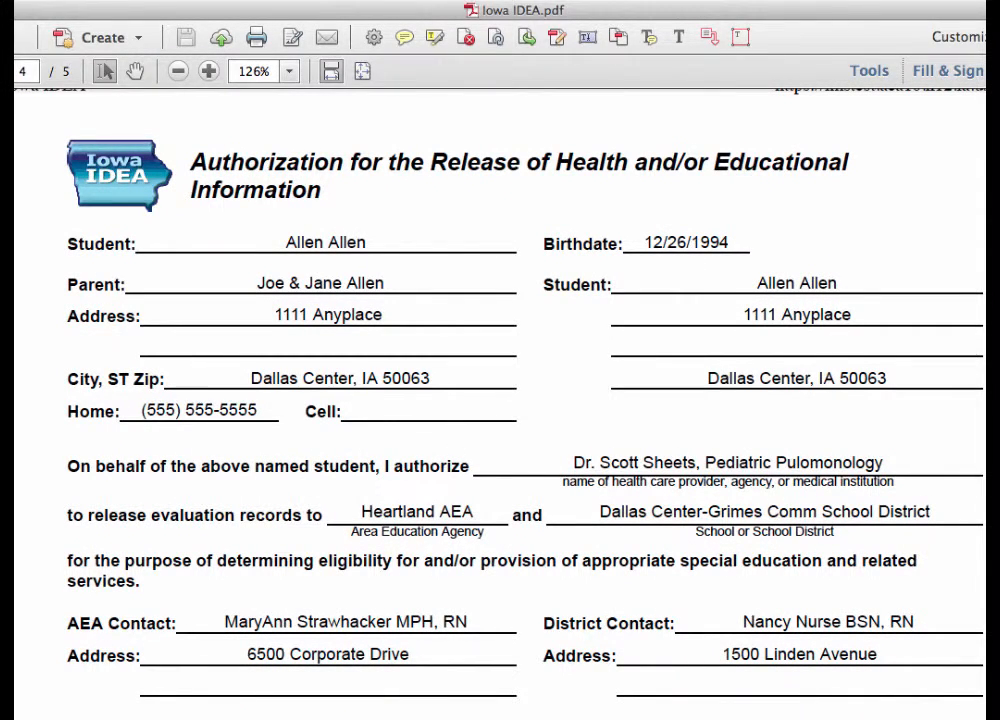
scroll(500, 400, down, 13)
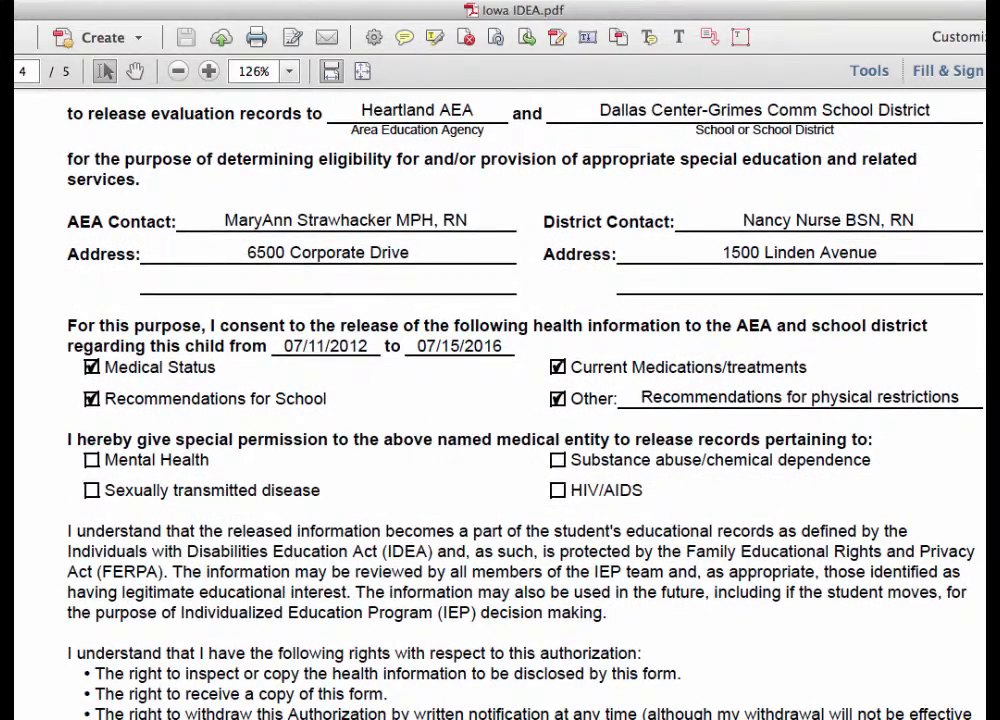
scroll(500, 400, down, 7)
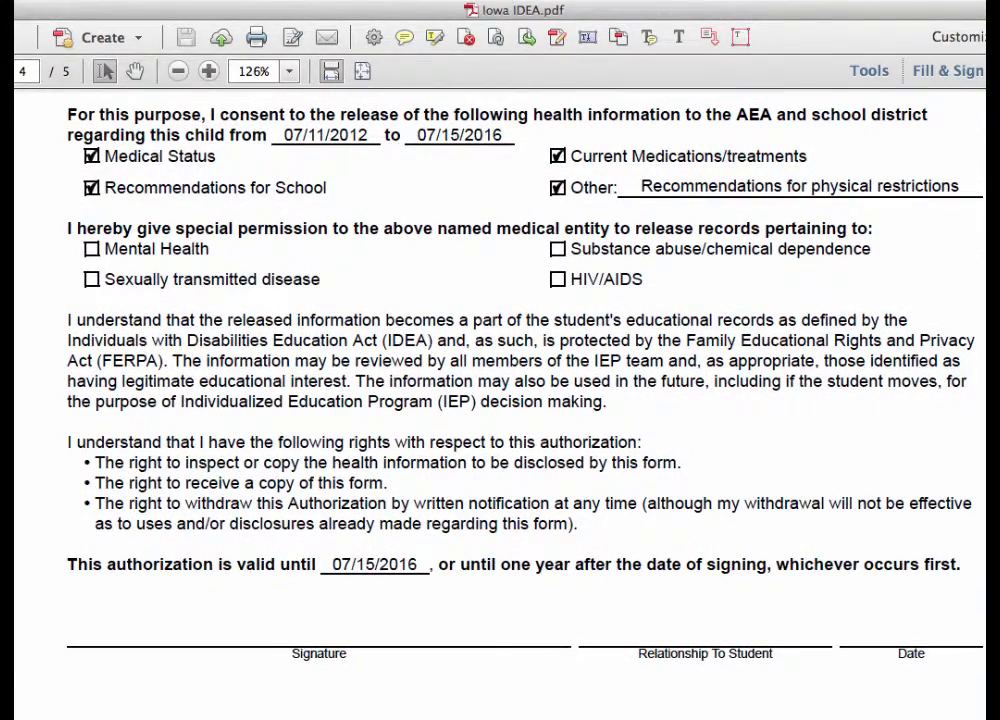
scroll(500, 400, up, 20)
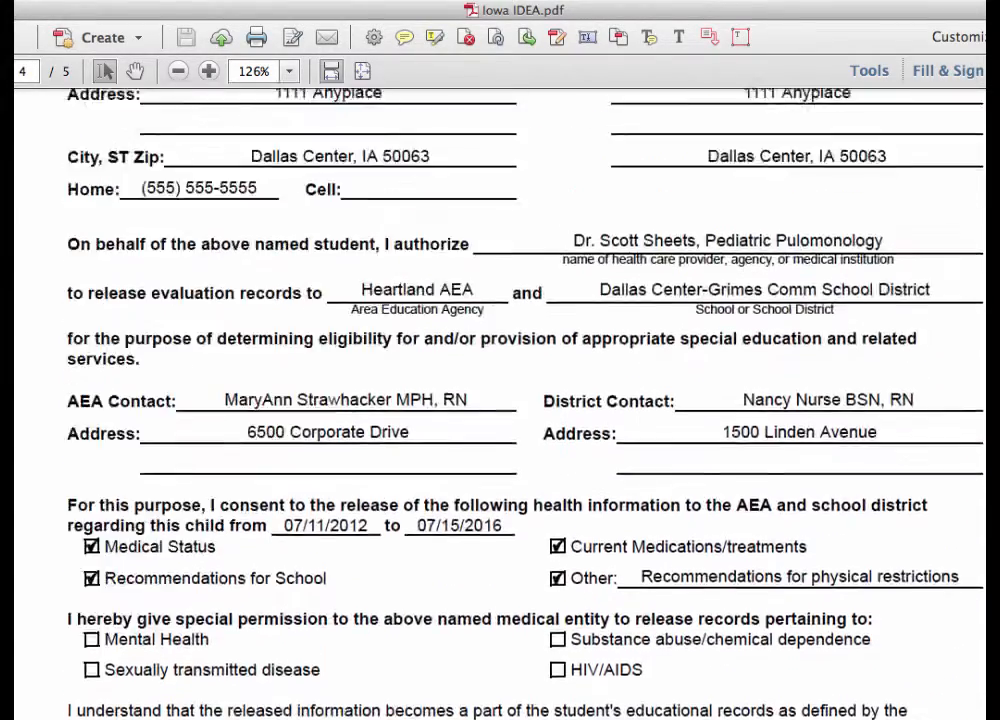
scroll(500, 400, down, 5)
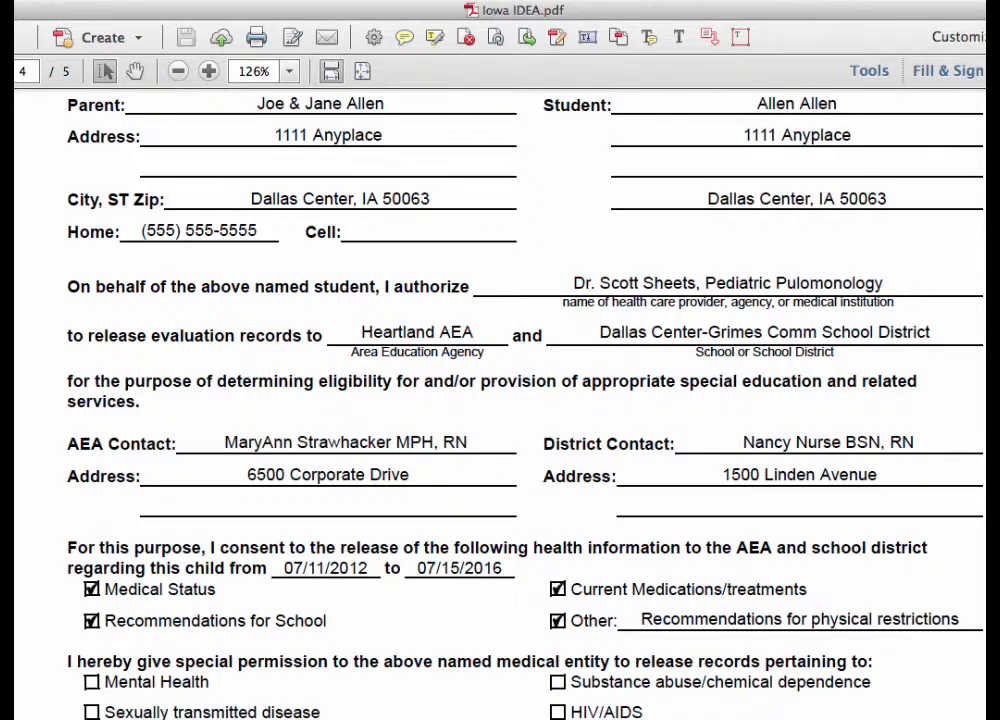
scroll(500, 400, down, 1)
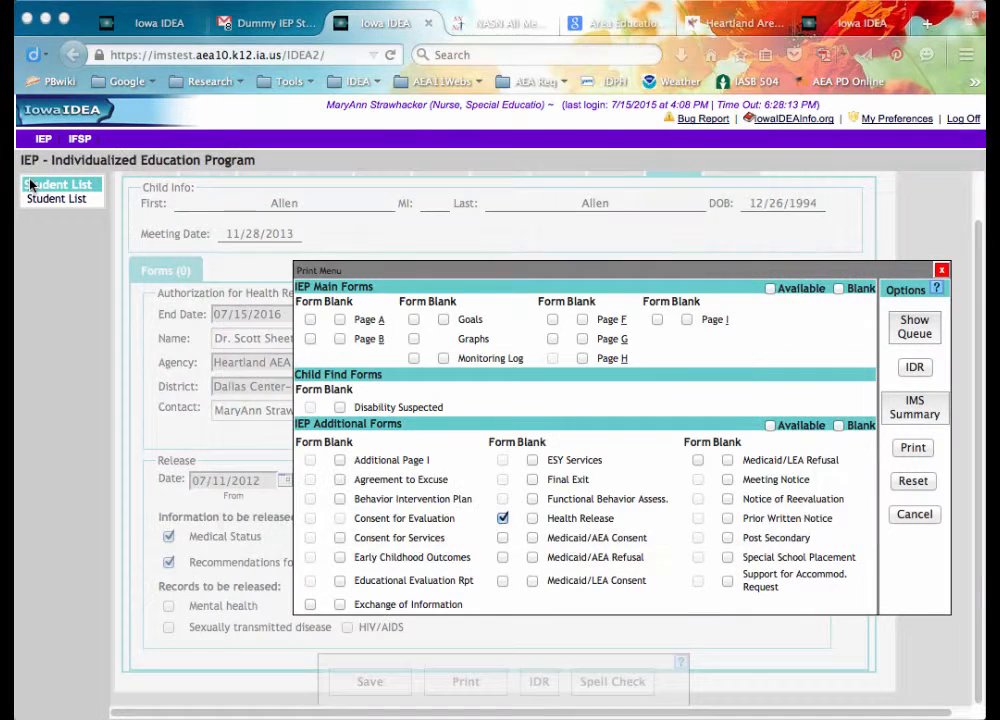
Close the Print Menu and open the existing Exchange of Information form from the Forms list.
click(941, 271)
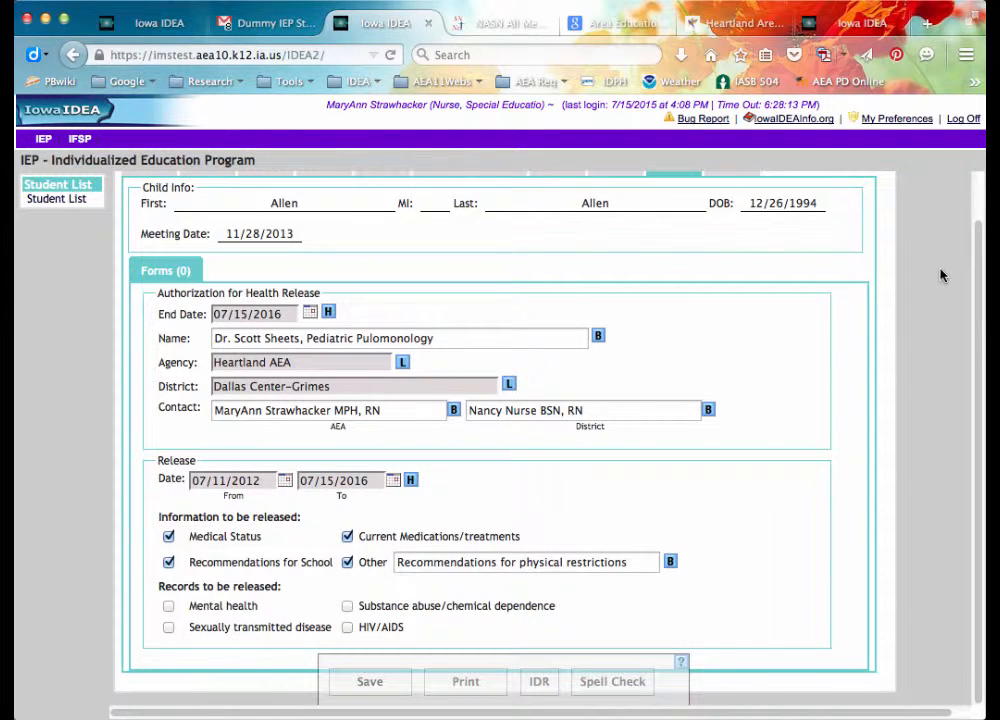
scroll(975, 260, up, 2)
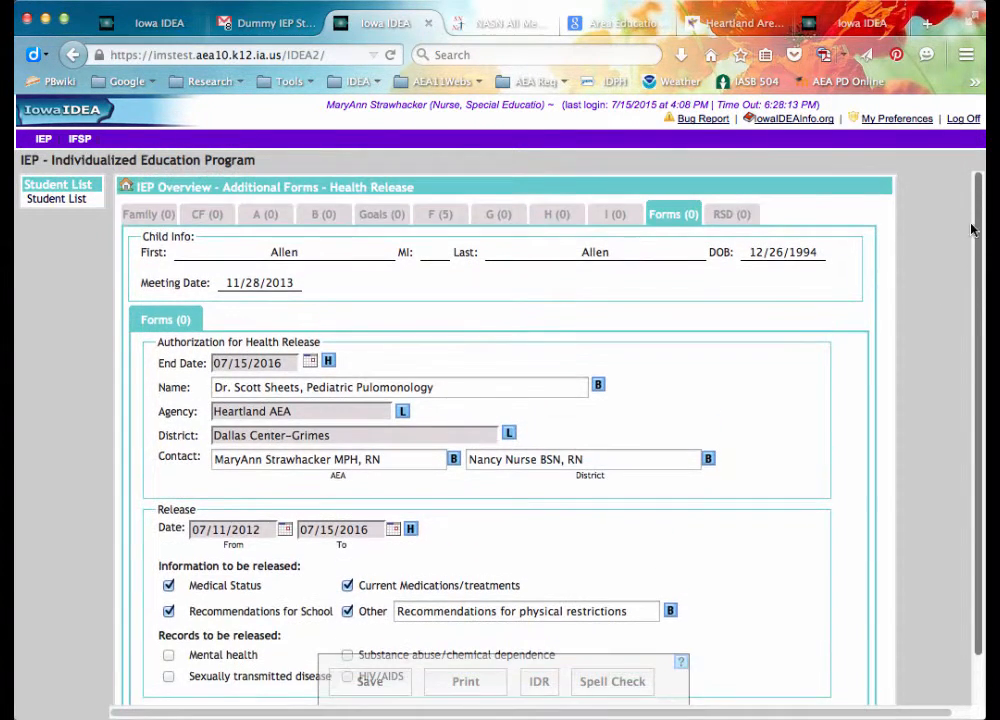
click(663, 220)
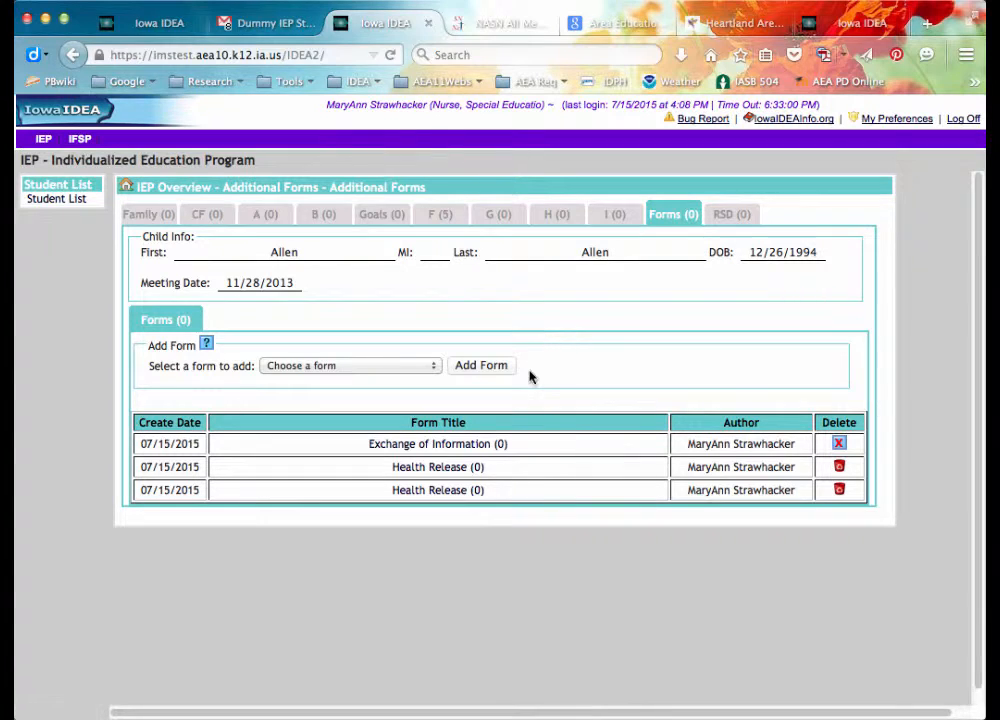
click(479, 447)
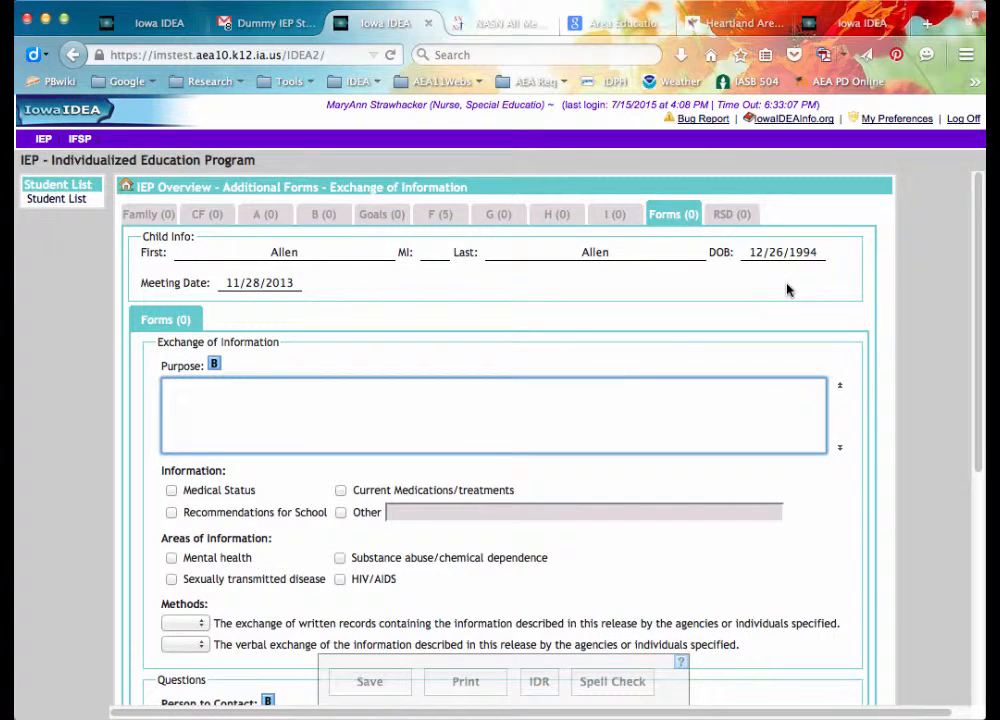
Enter purpose 'To coordinate care between home and school.' and check Medical Status, Recommendations for School, Mental health.
drag(982, 213, 982, 228)
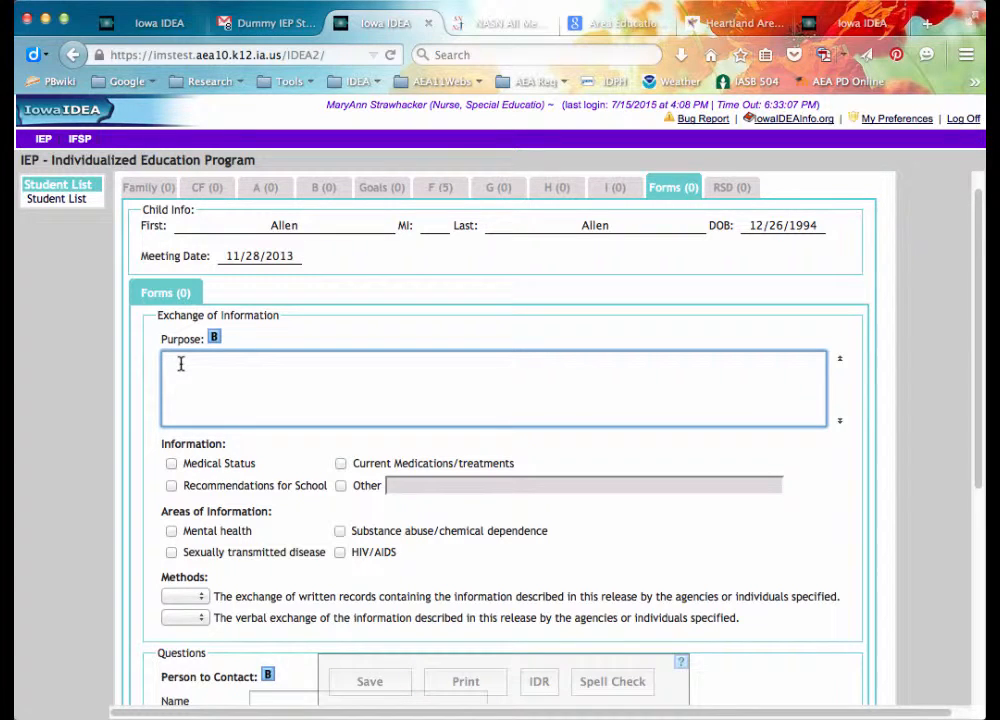
text(To coordinate care between home and school.)
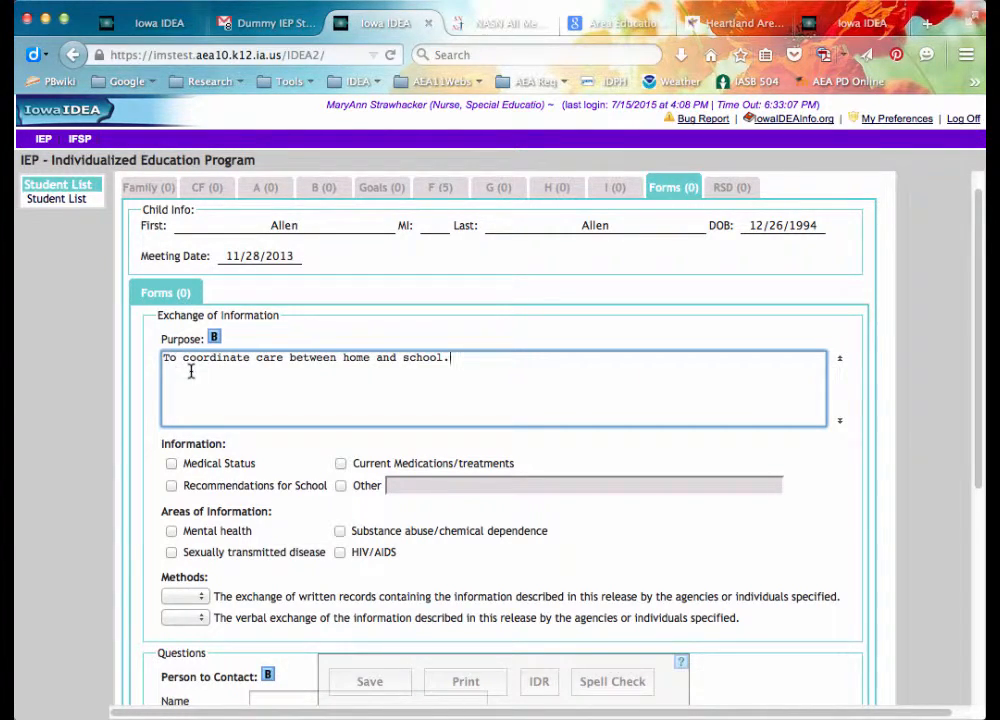
click(172, 464)
click(172, 486)
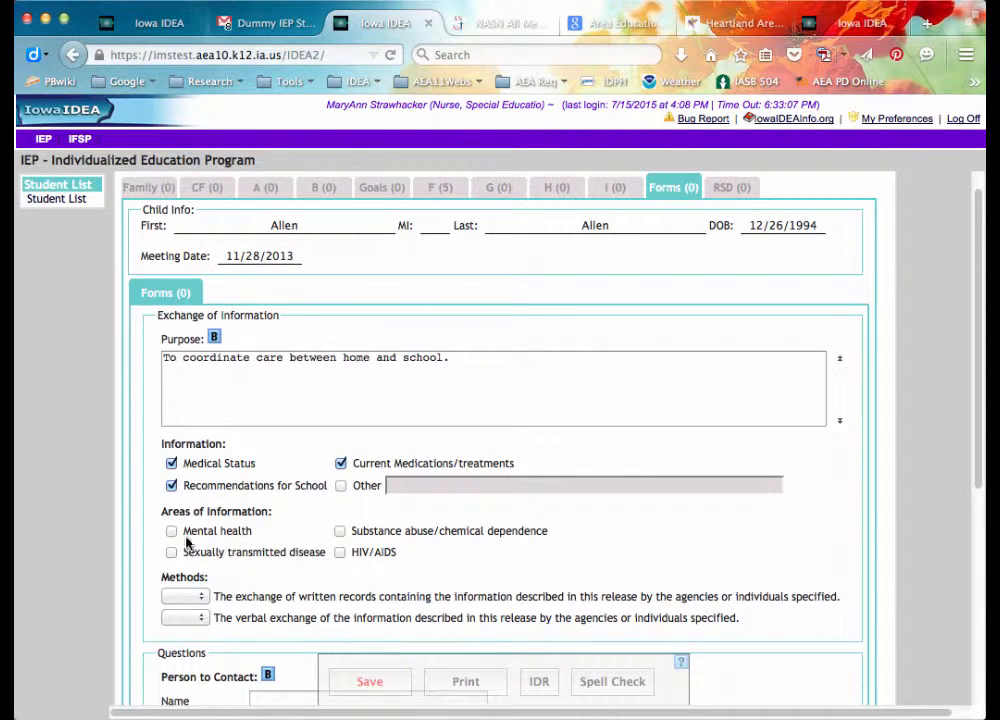
click(172, 532)
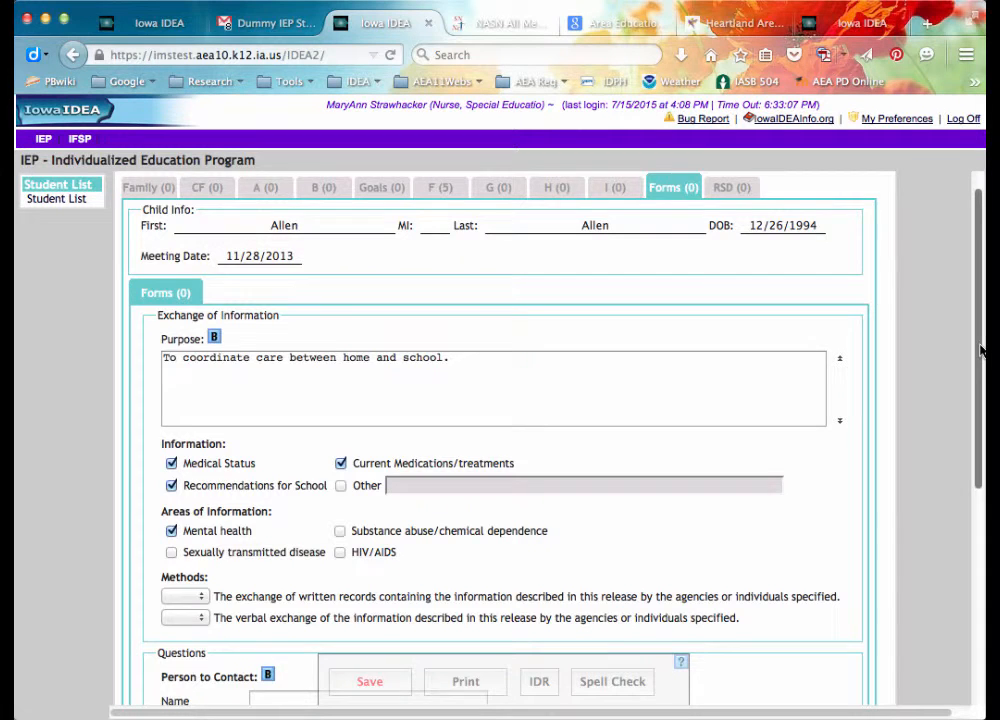
drag(981, 350, 975, 442)
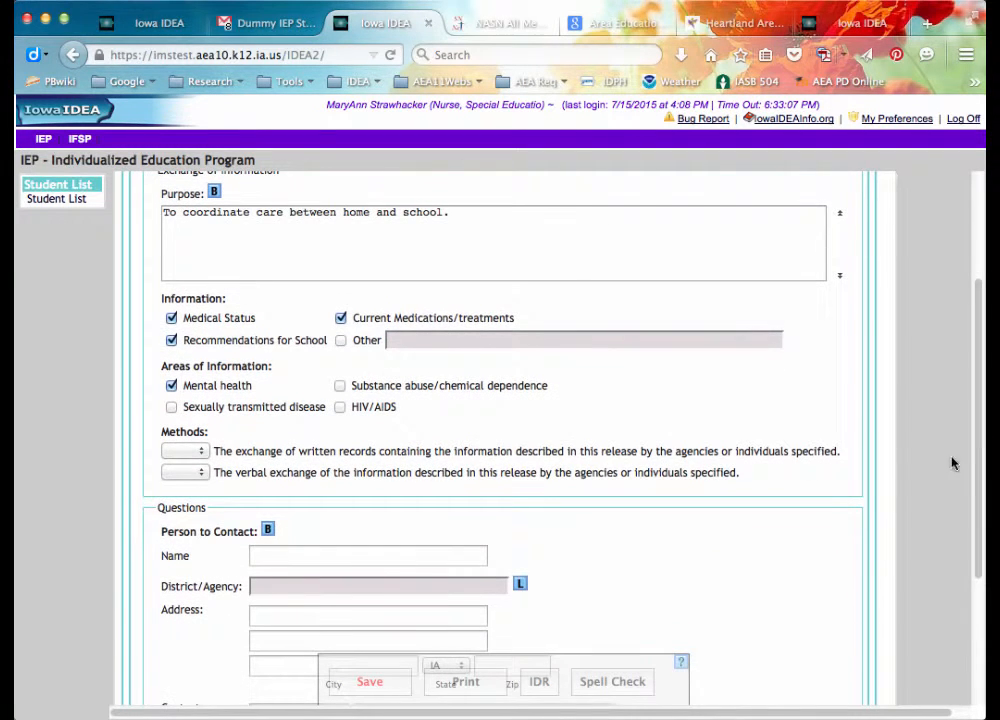
Set both the written-records and verbal exchange Methods to Yes.
click(203, 452)
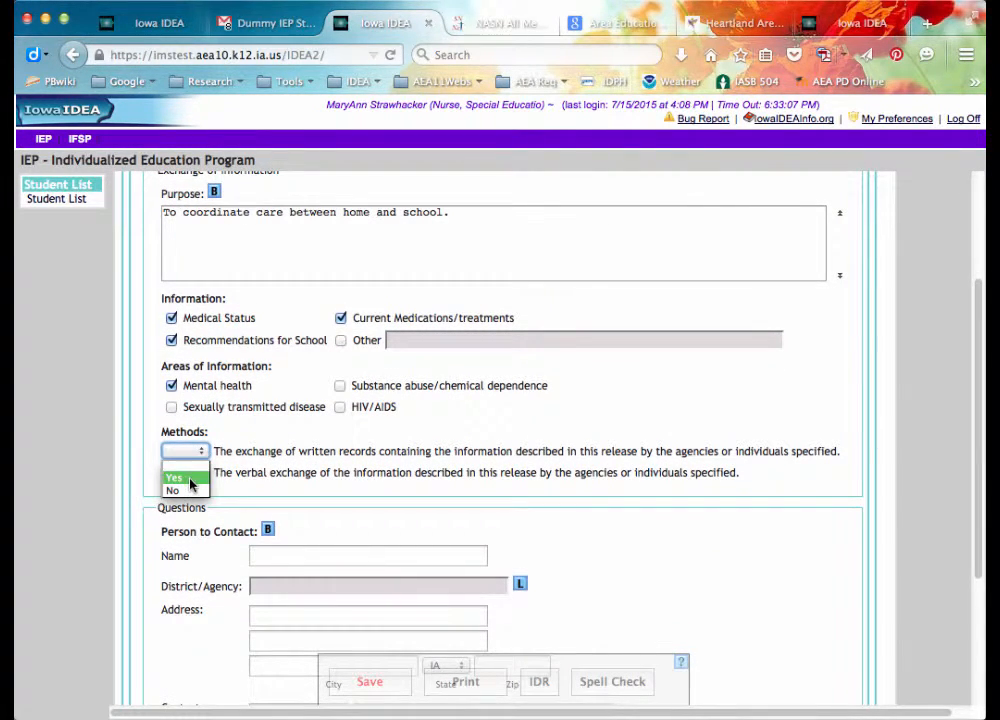
click(196, 478)
click(200, 473)
click(188, 498)
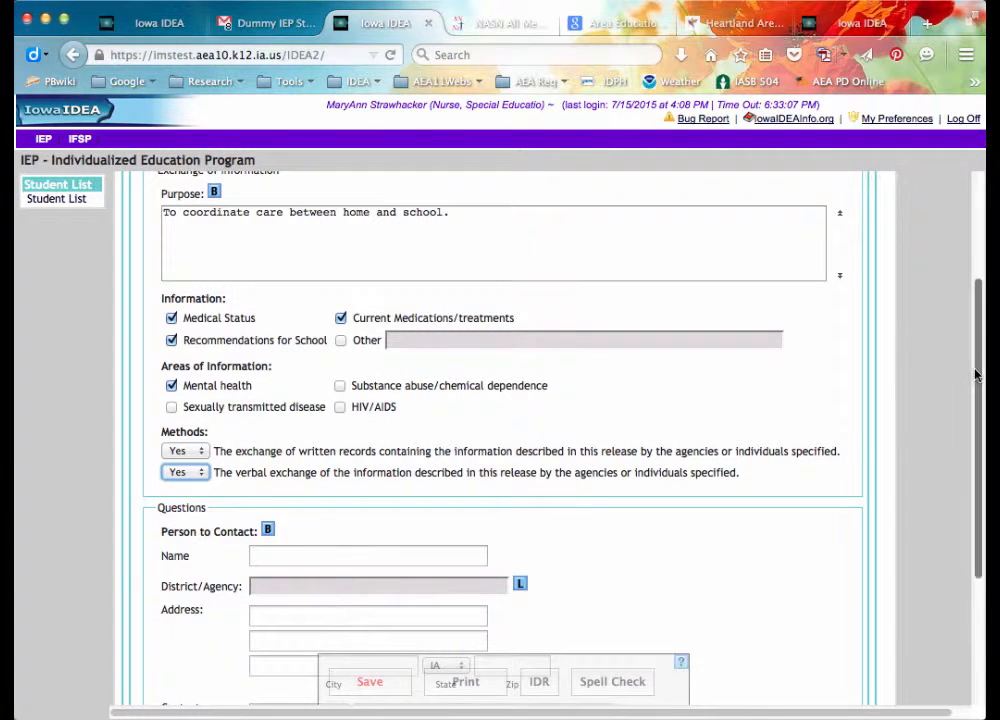
Add a blank row to the Consent table and save the Exchange of Information form.
scroll(977, 378, down, 1)
scroll(977, 378, down, 5)
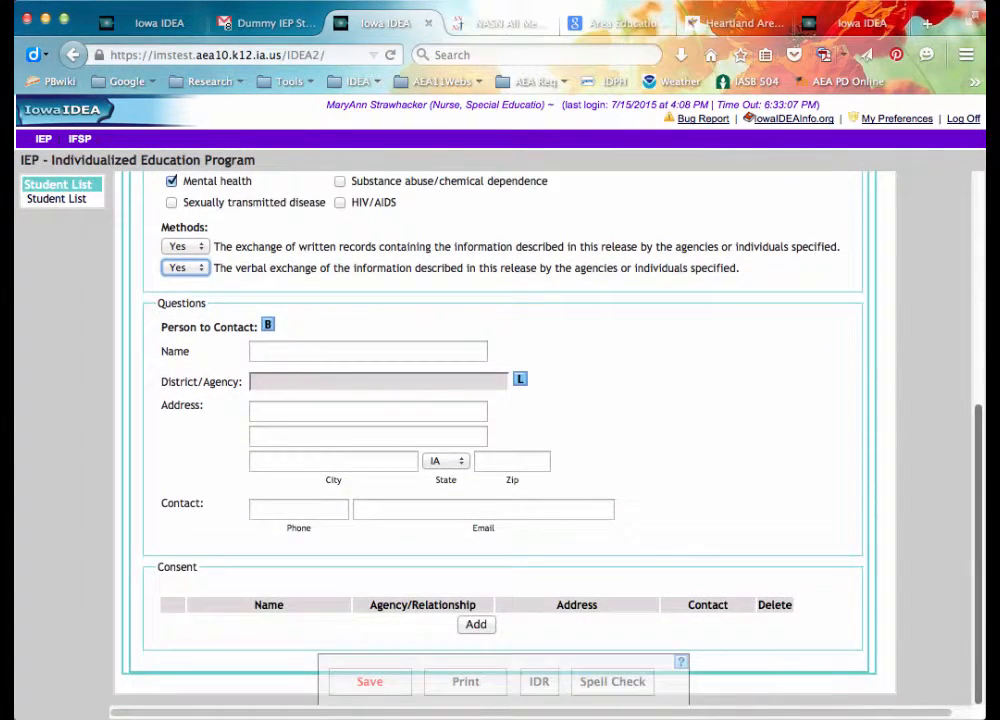
click(476, 625)
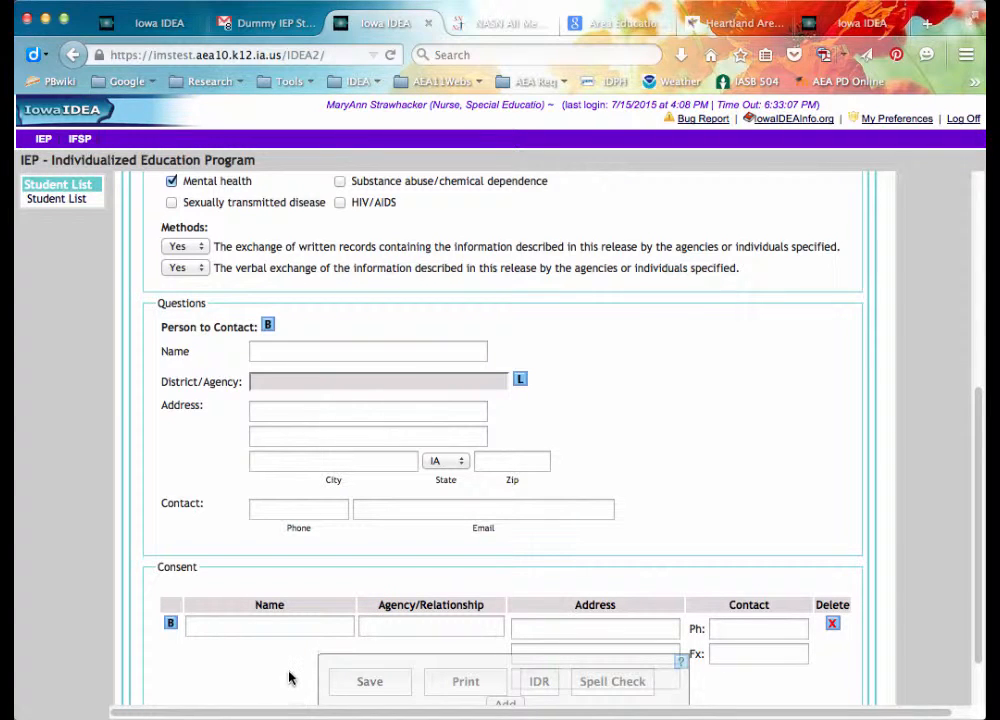
click(360, 688)
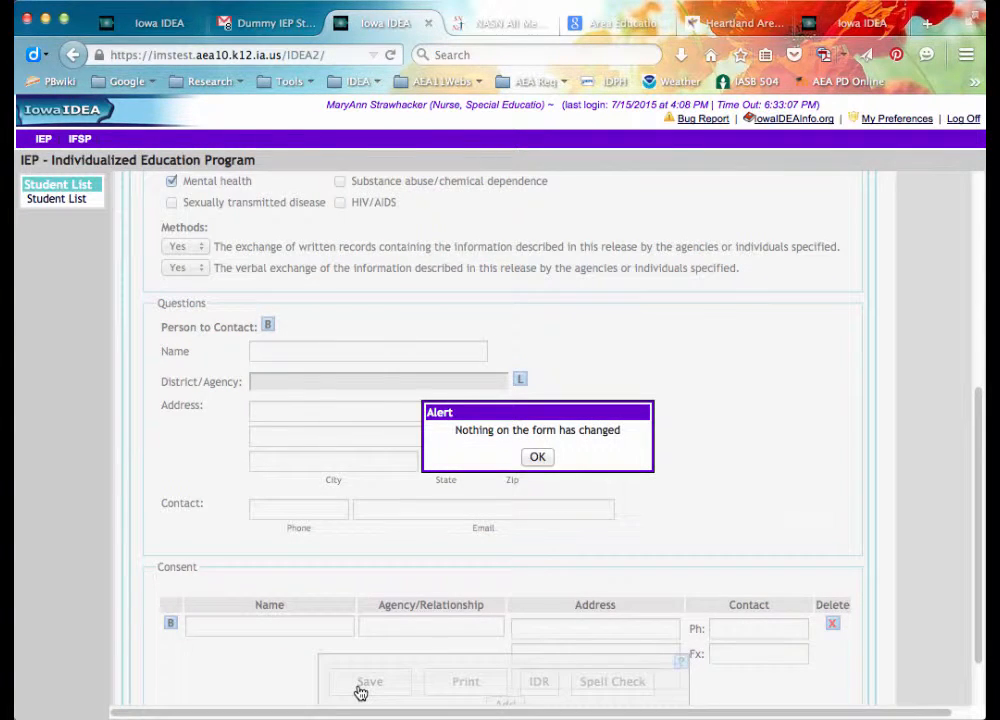
Dismiss the nothing-changed alert, go back to the Forms tab and open the Choose a form list.
click(537, 457)
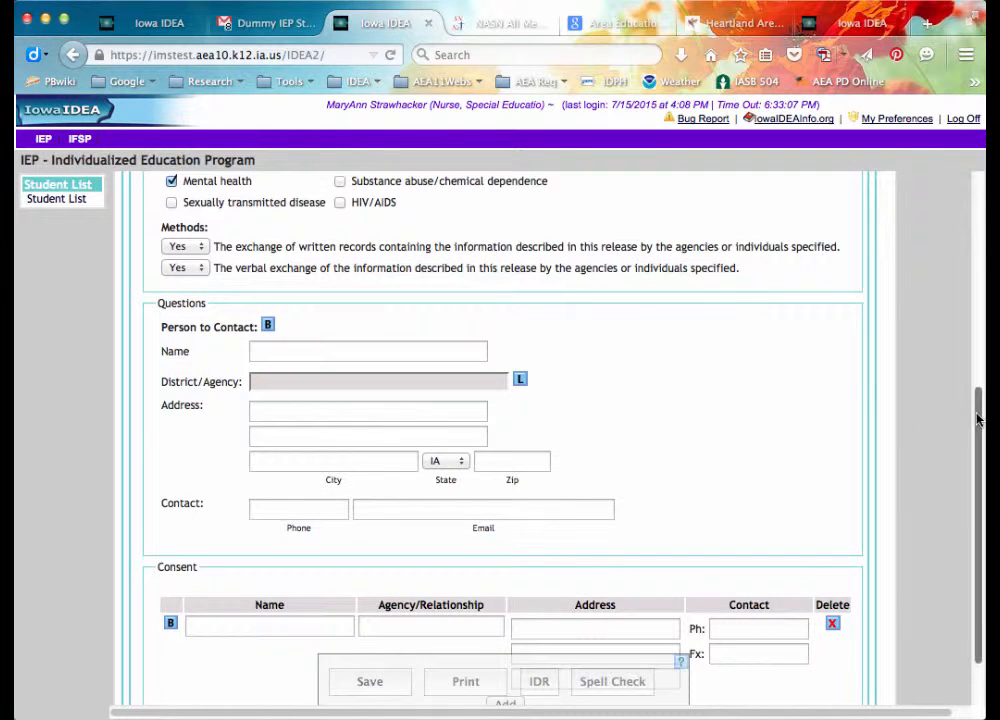
scroll(975, 345, up, 5)
scroll(975, 345, up, 3)
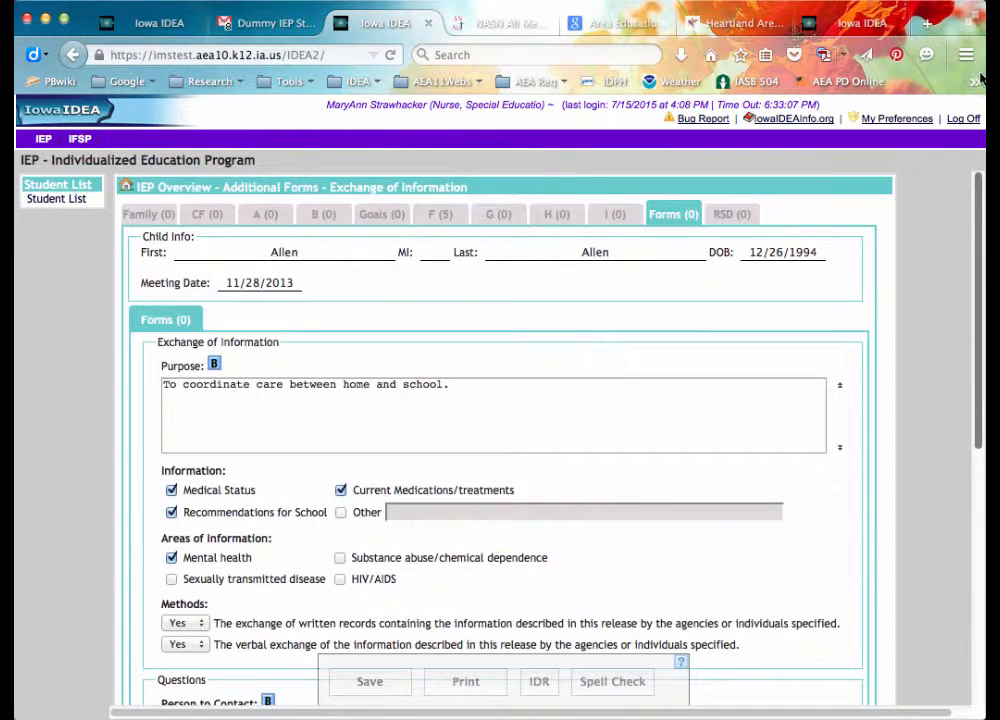
click(672, 216)
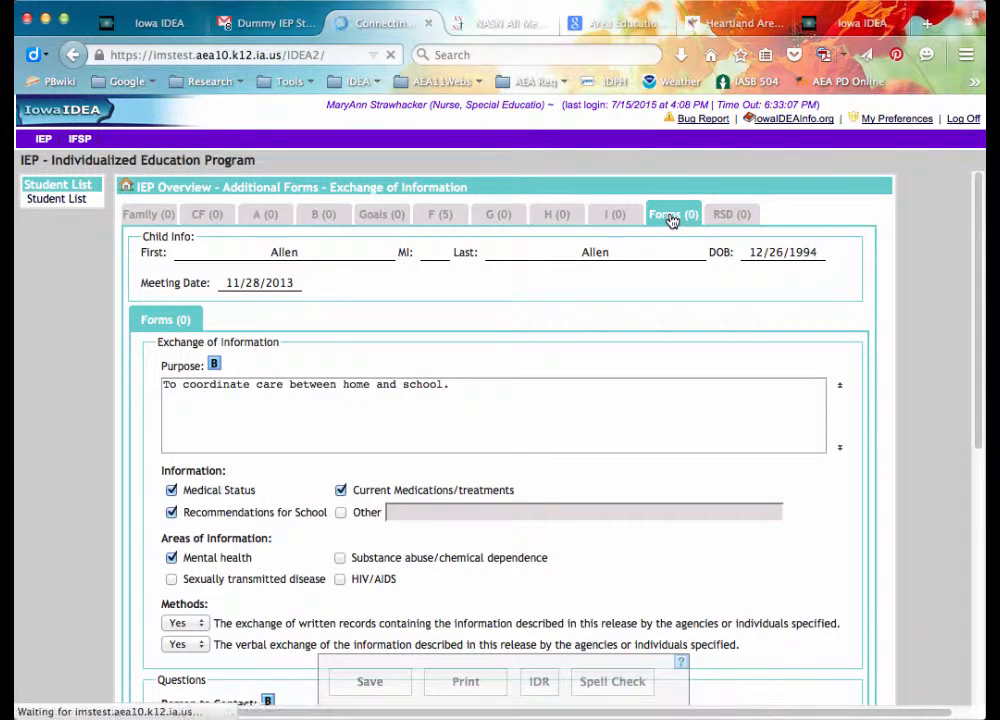
click(432, 367)
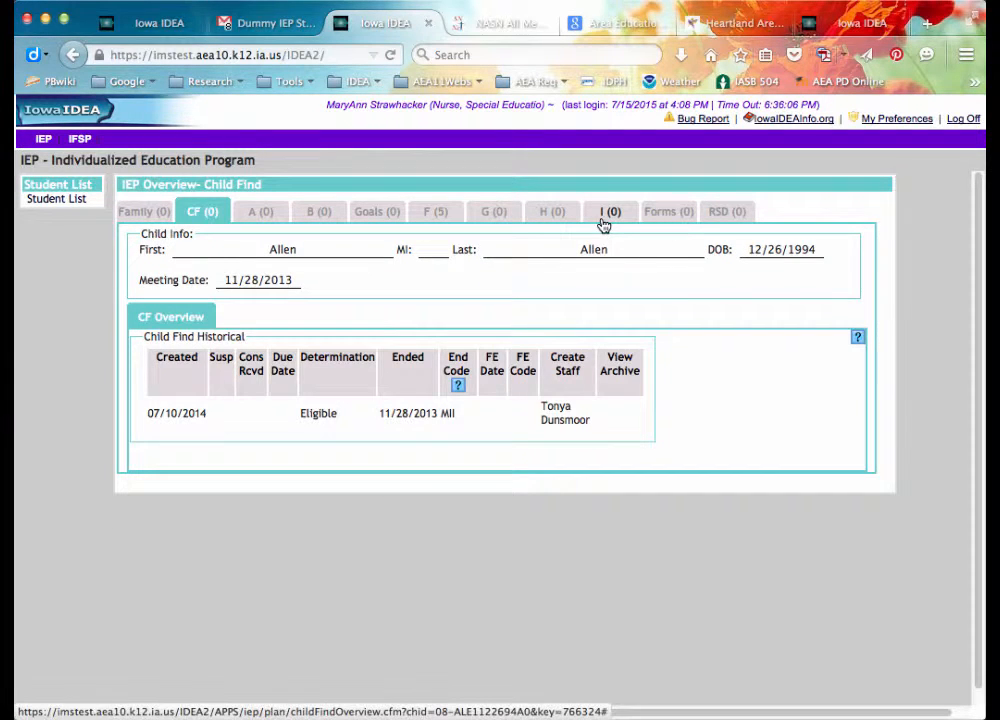
Go back to the Student List from the left sidebar.
click(78, 202)
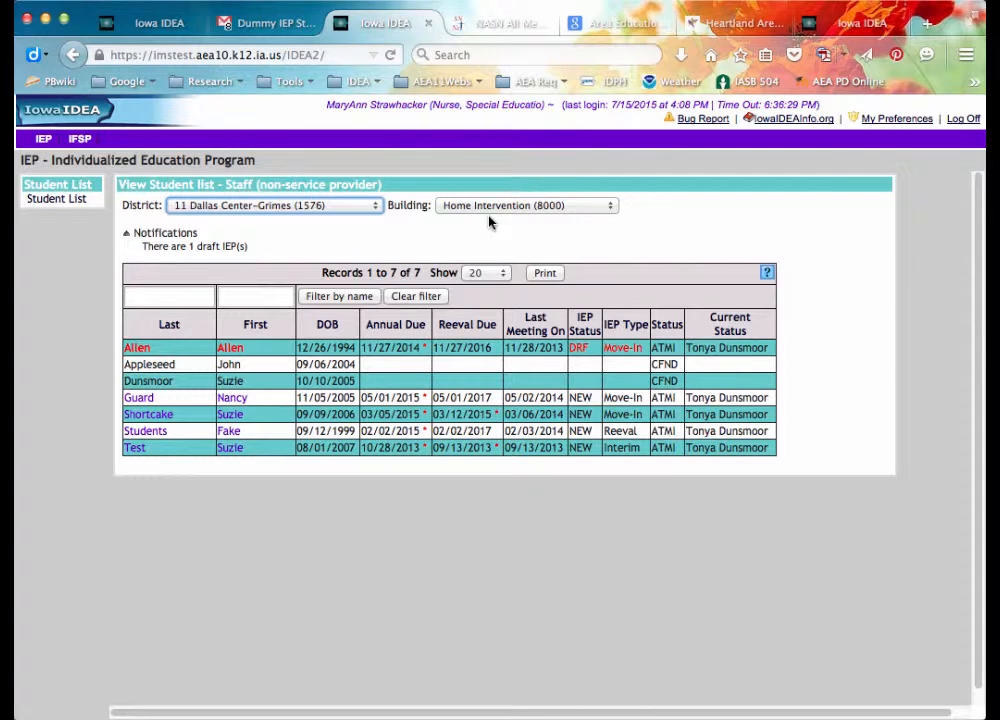
Review the Medicaid section on IowaIDEAInfo.org, then launch the Version 4 Web IEP.
click(783, 122)
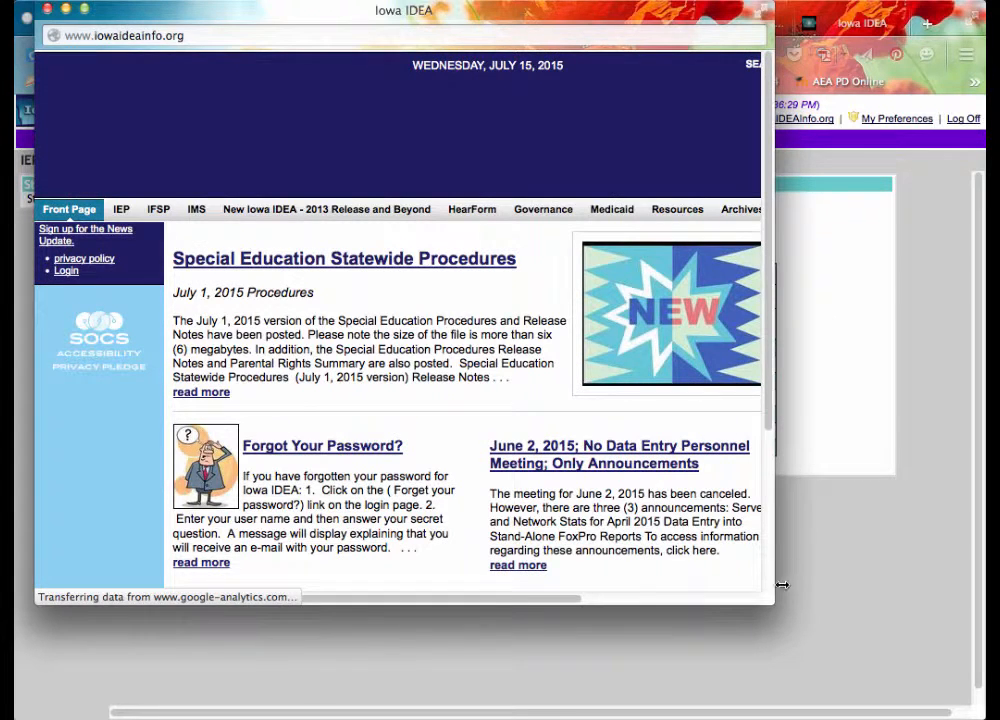
drag(766, 600, 976, 681)
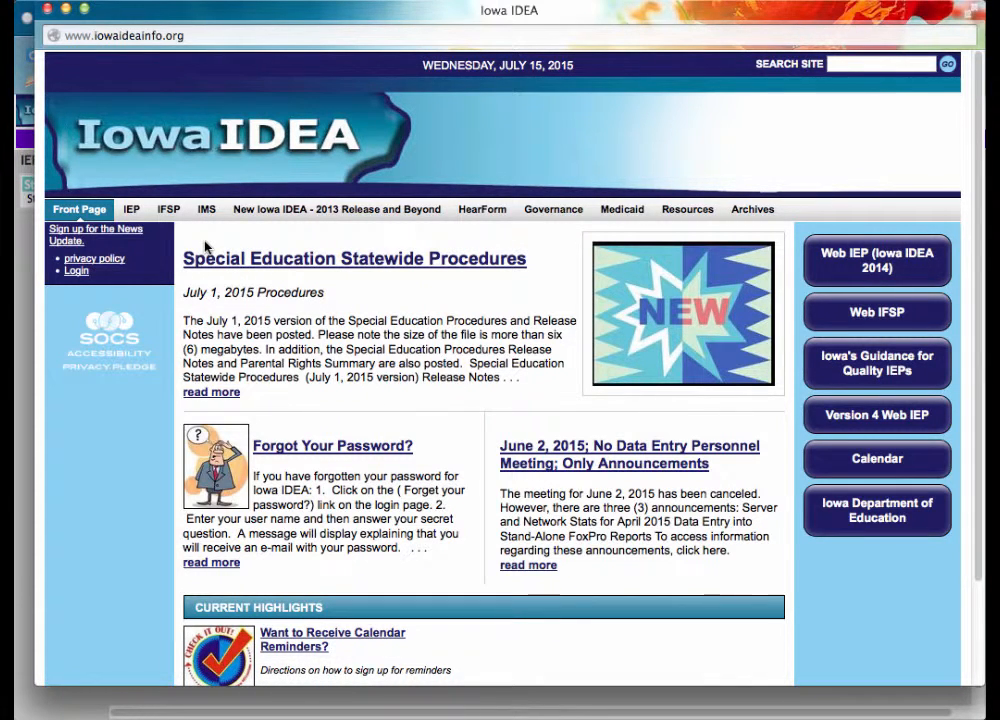
click(622, 212)
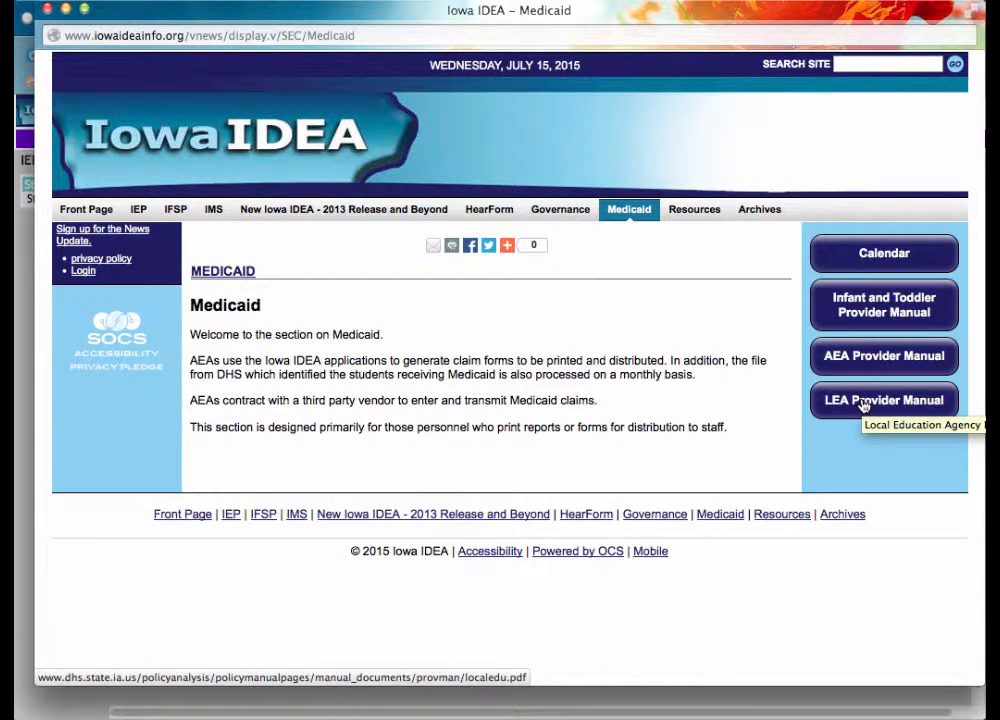
click(48, 10)
drag(770, 592, 990, 698)
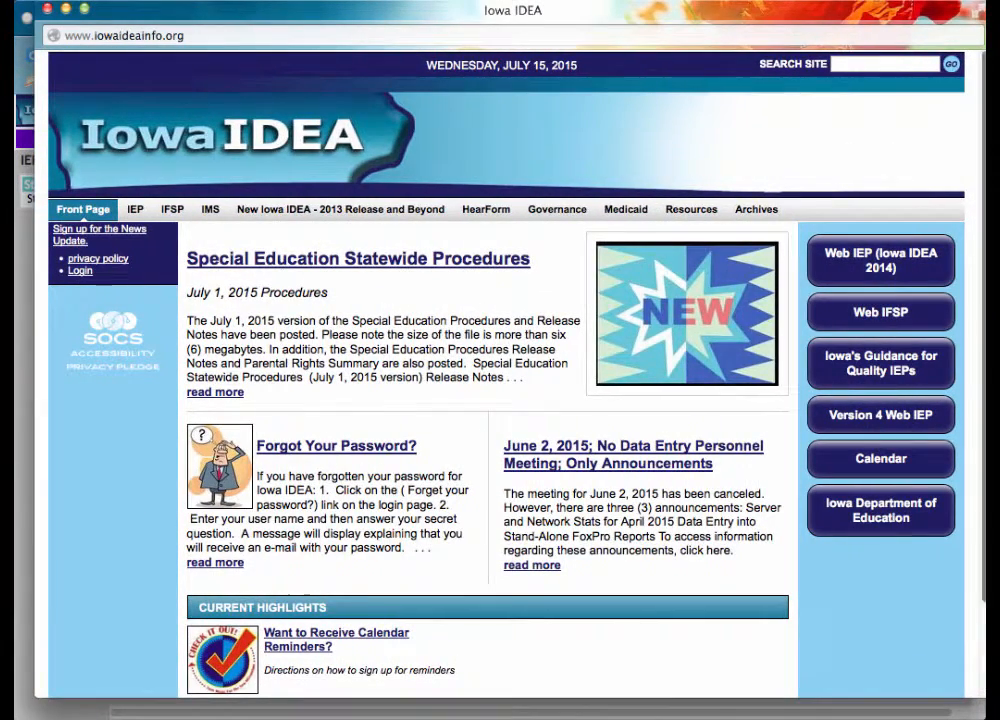
click(878, 419)
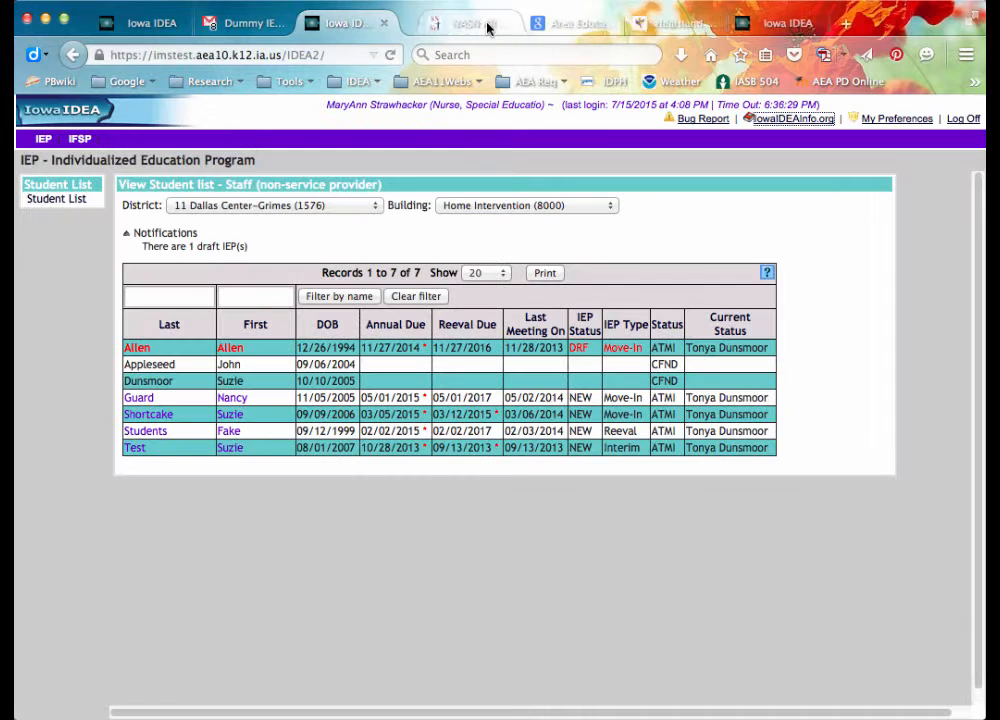
Close the Version 4 tab, log in to live Iowa IDEA and open RPTS reports.
click(487, 23)
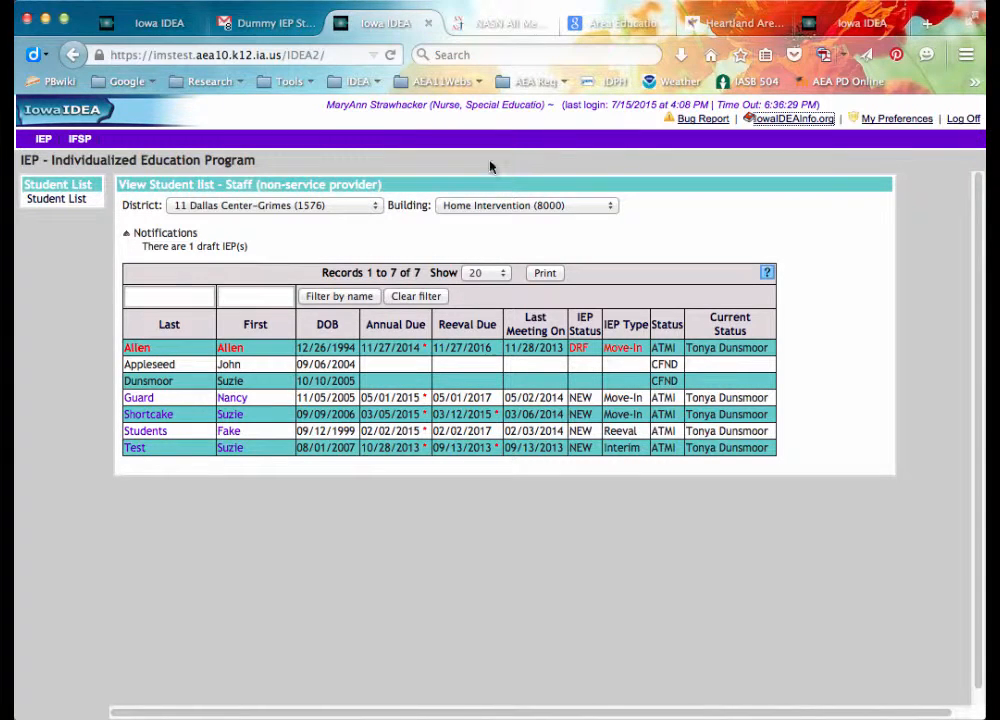
click(160, 20)
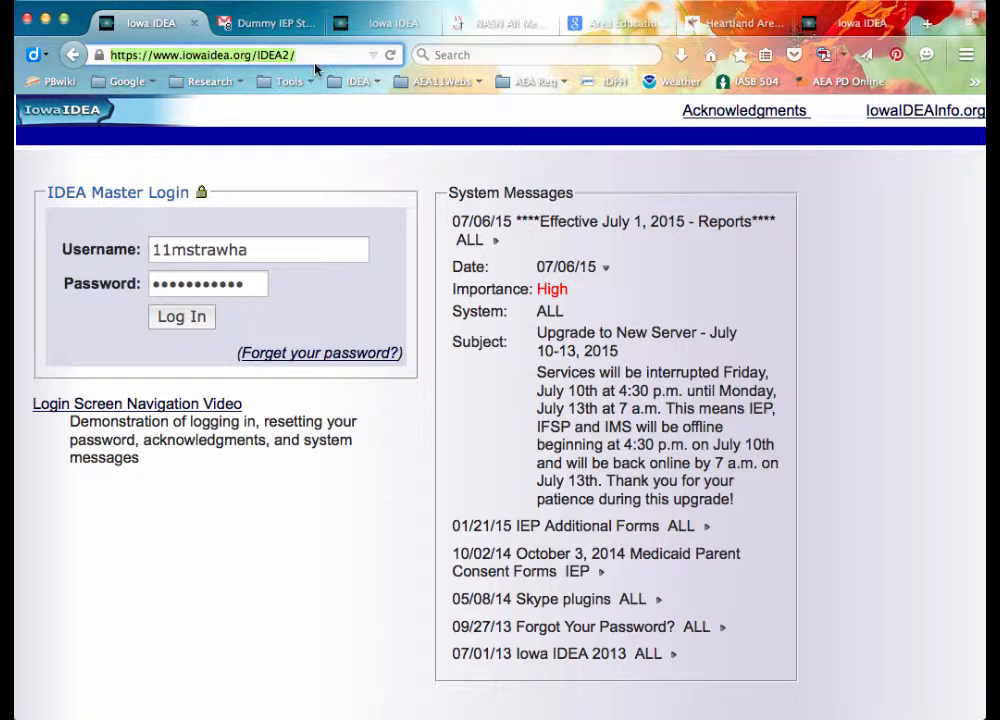
click(203, 320)
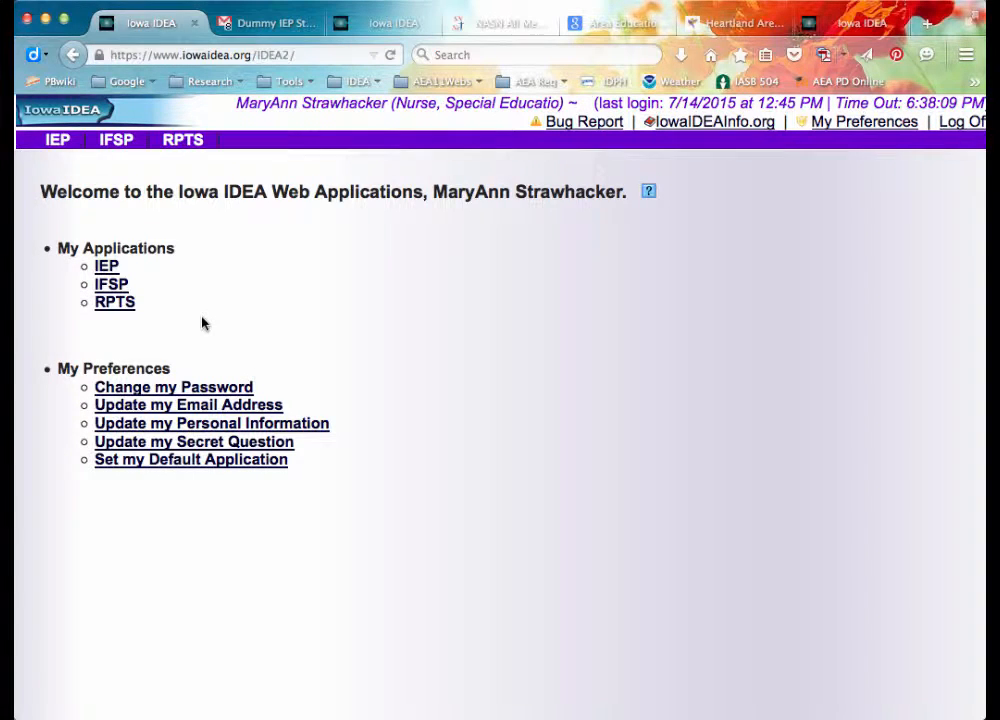
click(116, 303)
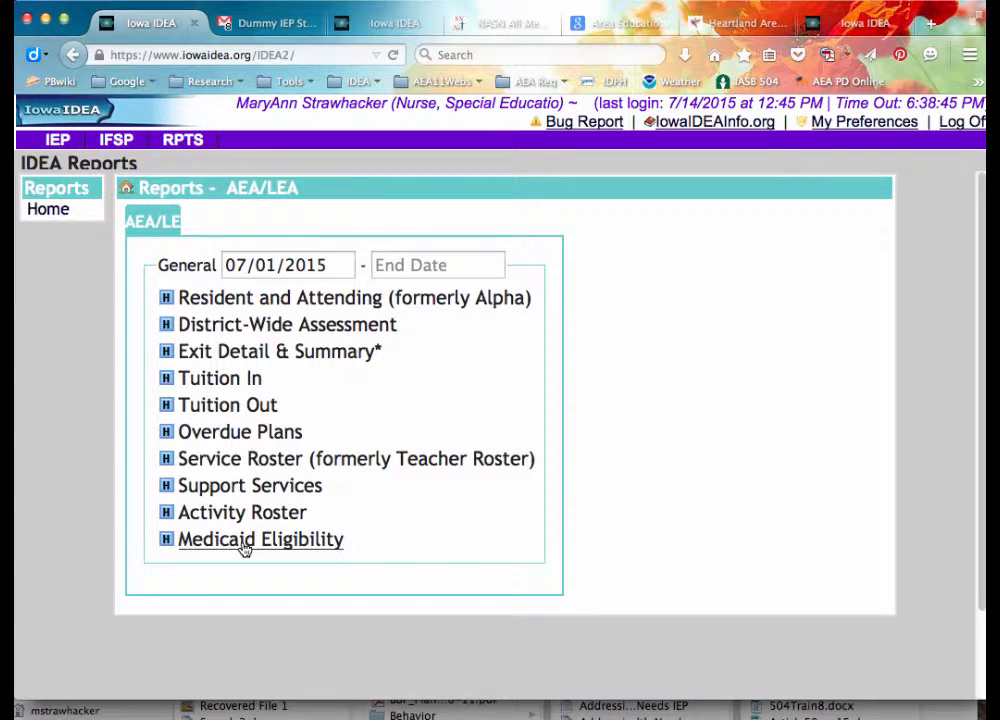
Open the Medicaid Eligibility report, then log off the imstest Iowa IDEA site.
click(243, 543)
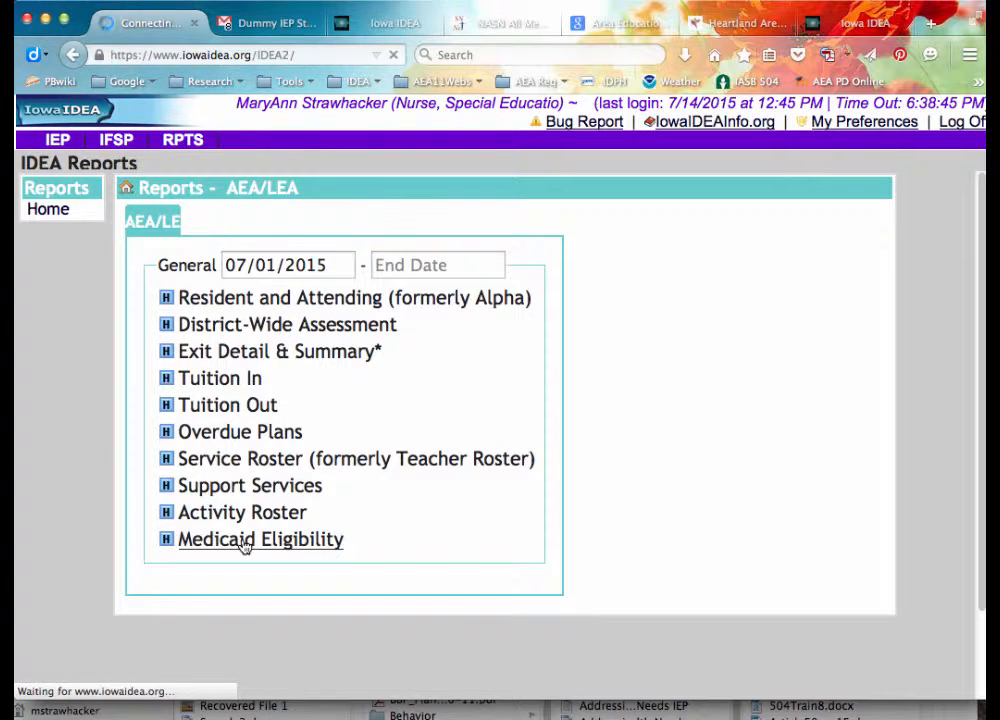
click(815, 28)
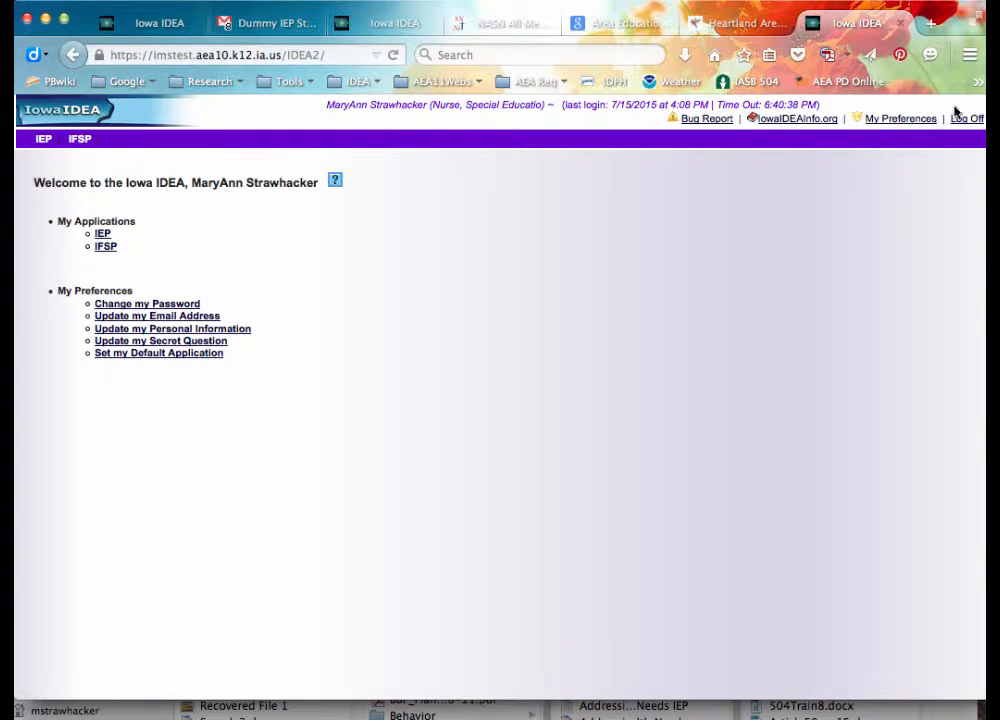
click(967, 121)
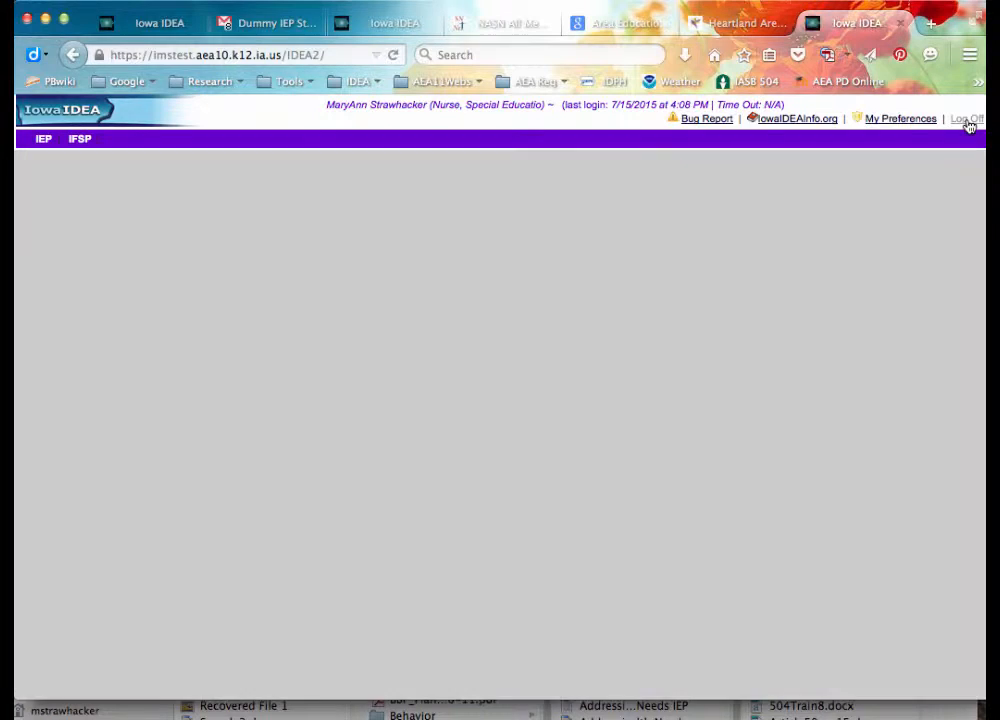